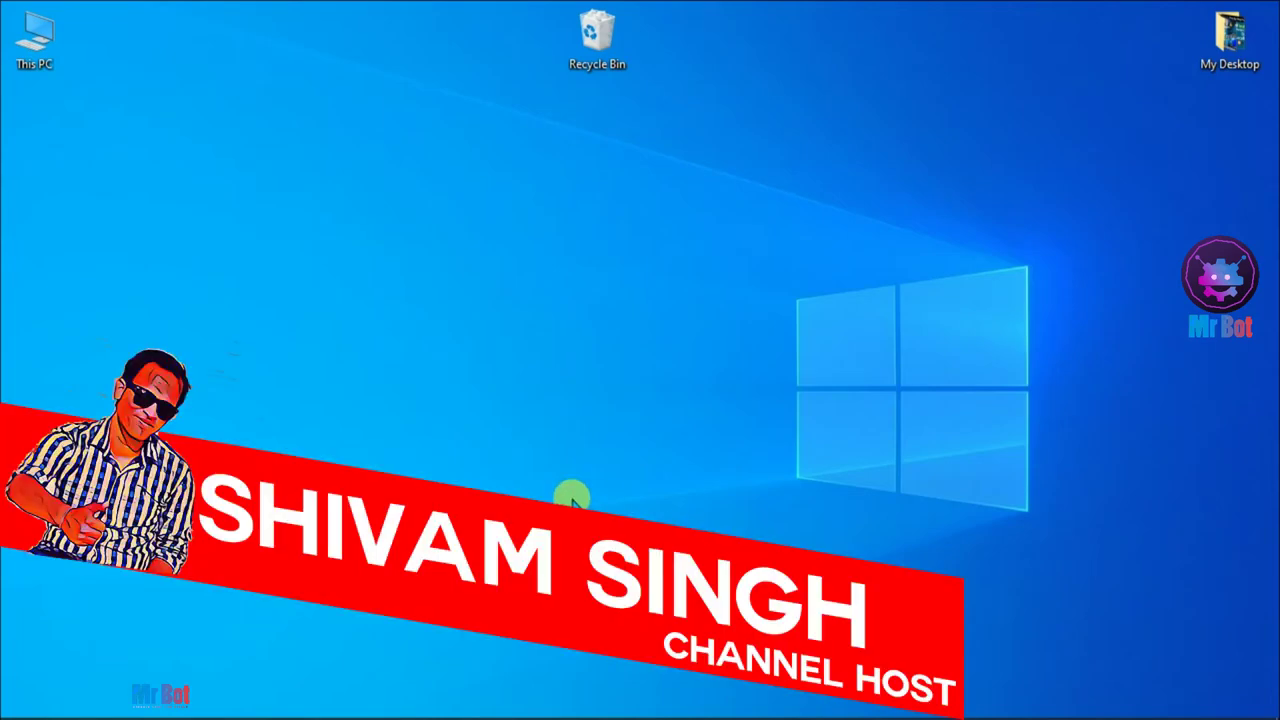
Refresh the desktop, then launch Excel from the Start menu.
right_click(802, 296)
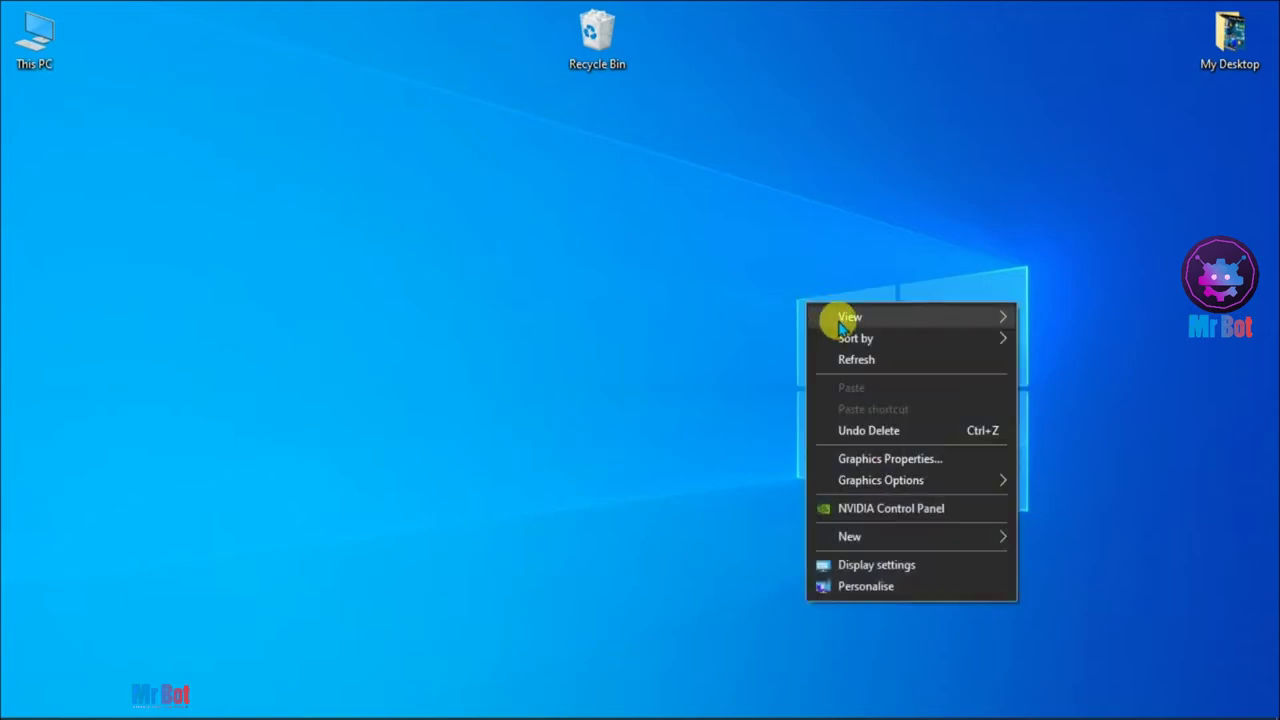
click(845, 357)
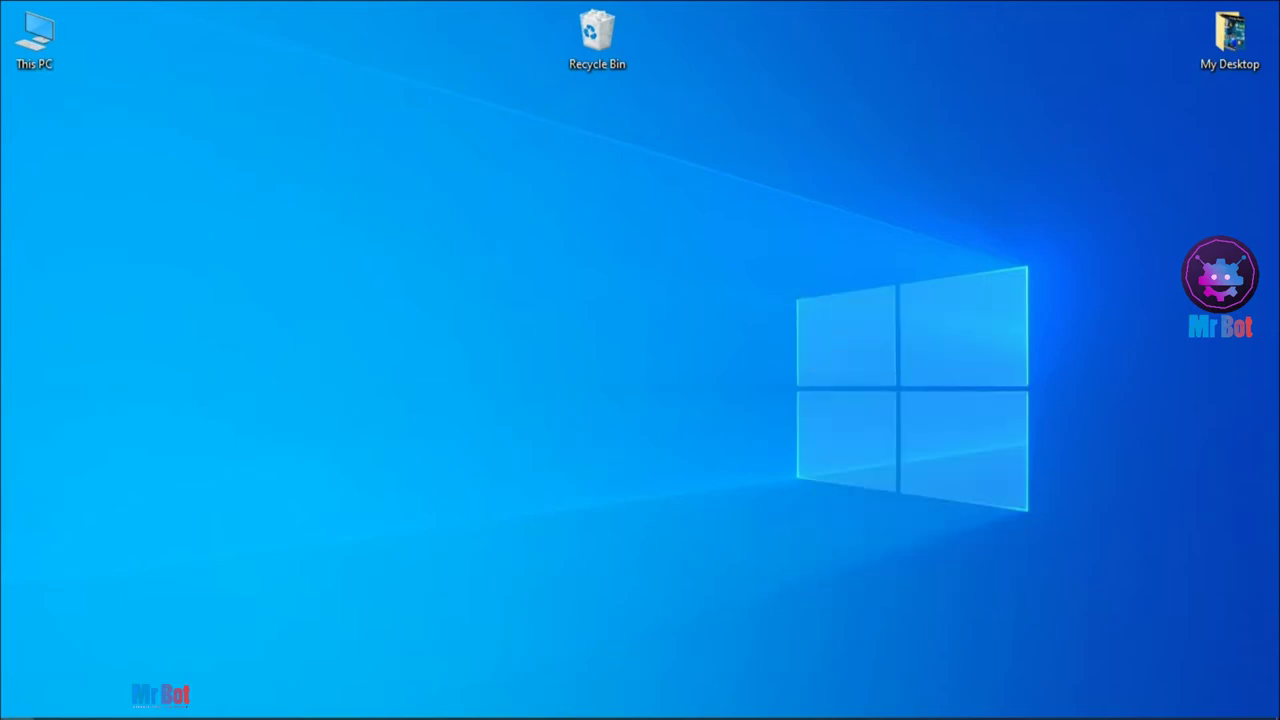
click(30, 680)
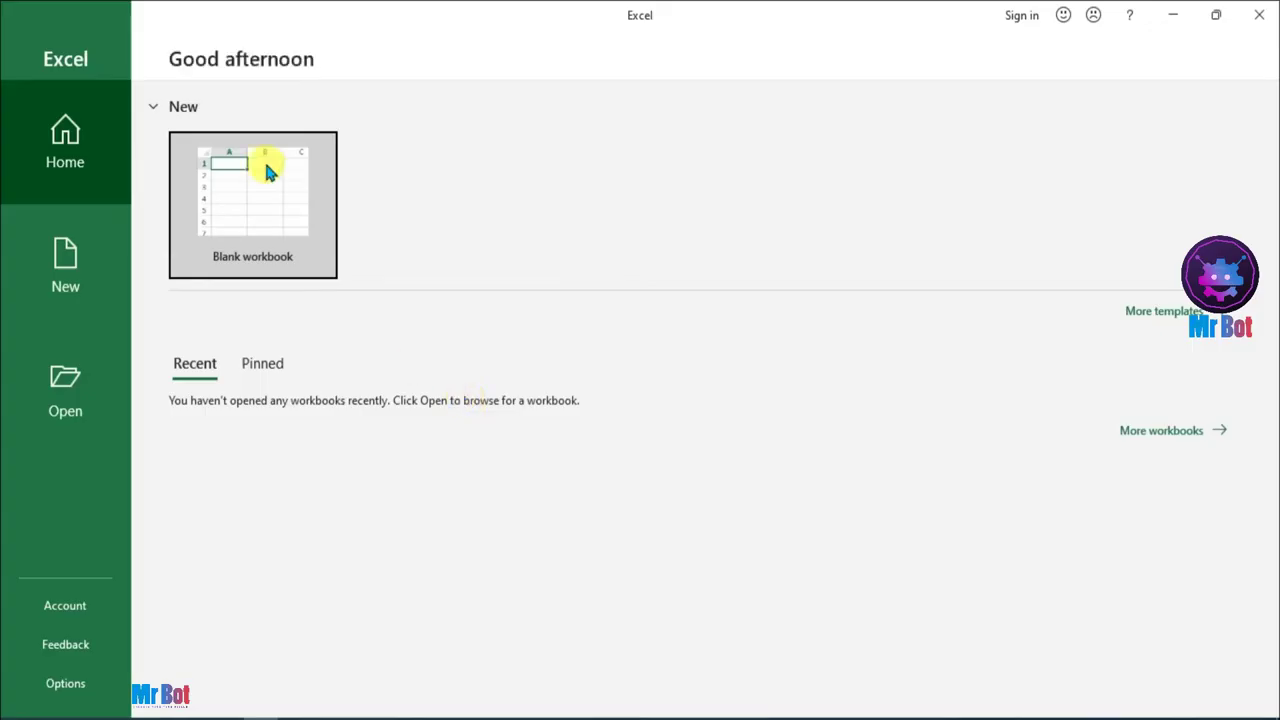
Create a blank workbook (Book1) and select cells L10, F7 and L8 in the empty sheet.
click(231, 184)
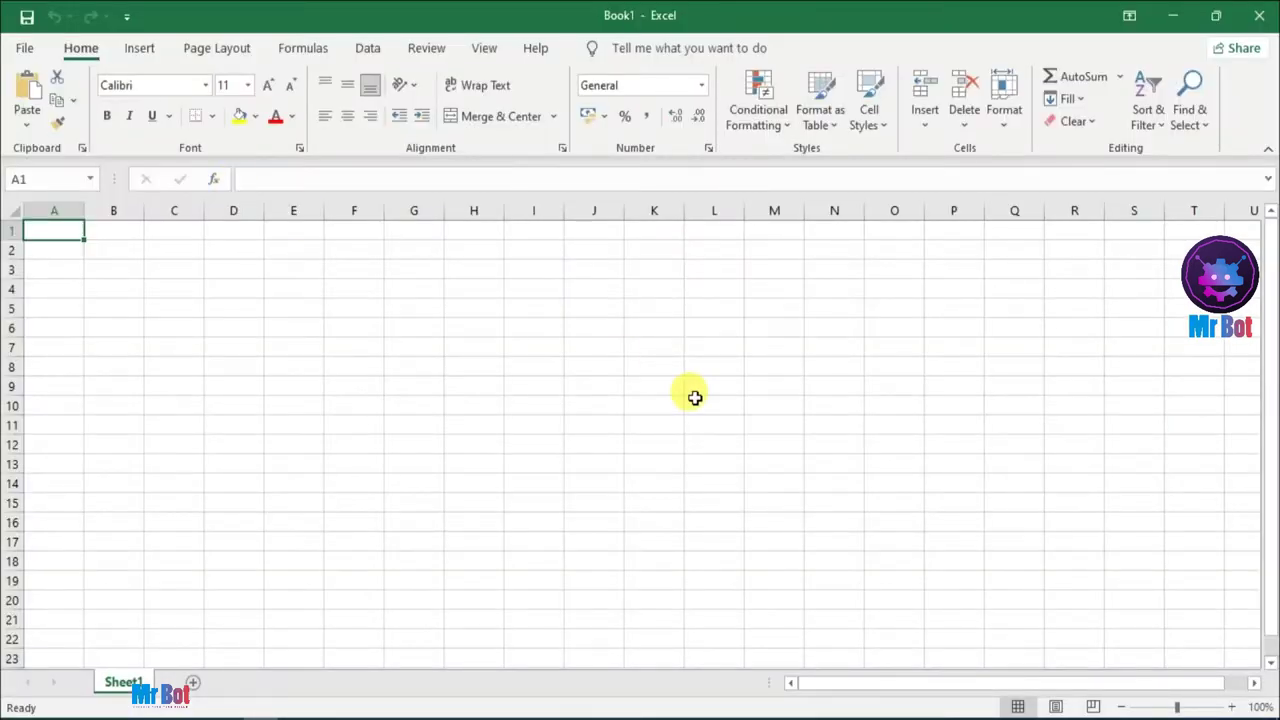
click(694, 402)
click(358, 347)
click(706, 366)
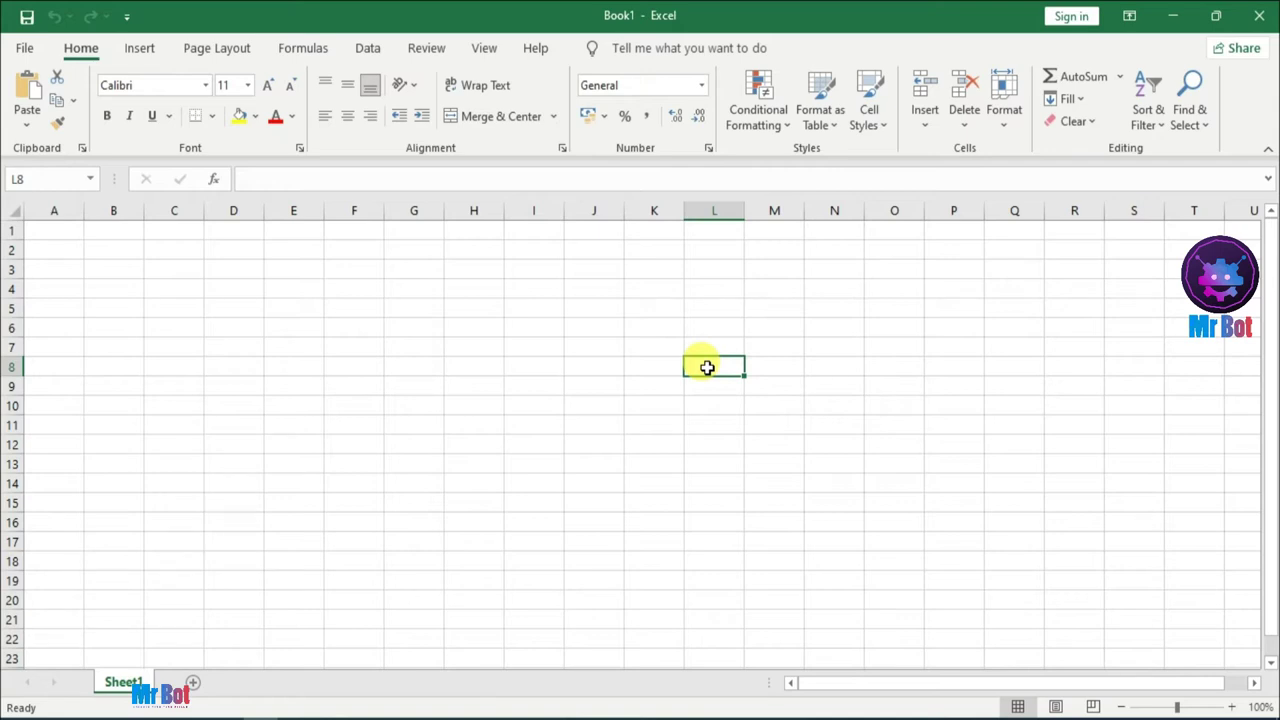
Enter the headings S.no, Student-ID, First Name, Last Name and Mobile in A3:E3.
click(60, 273)
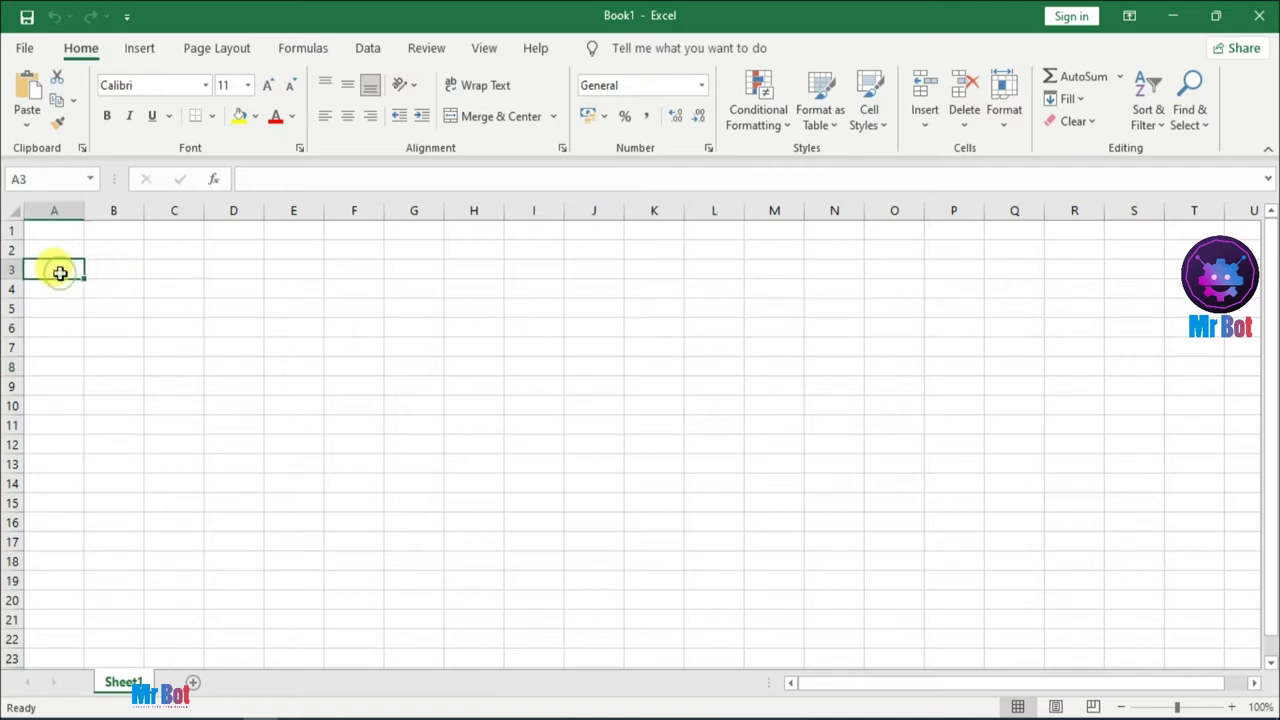
text(S.no)
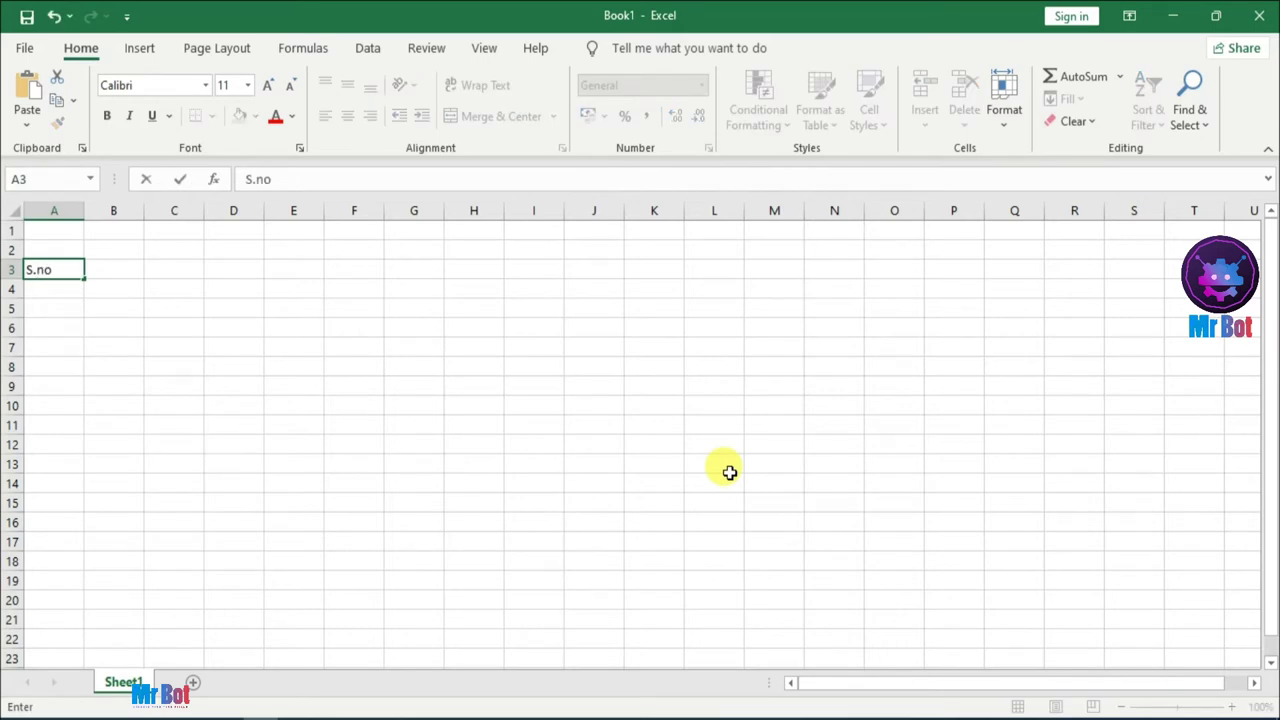
key(Tab)
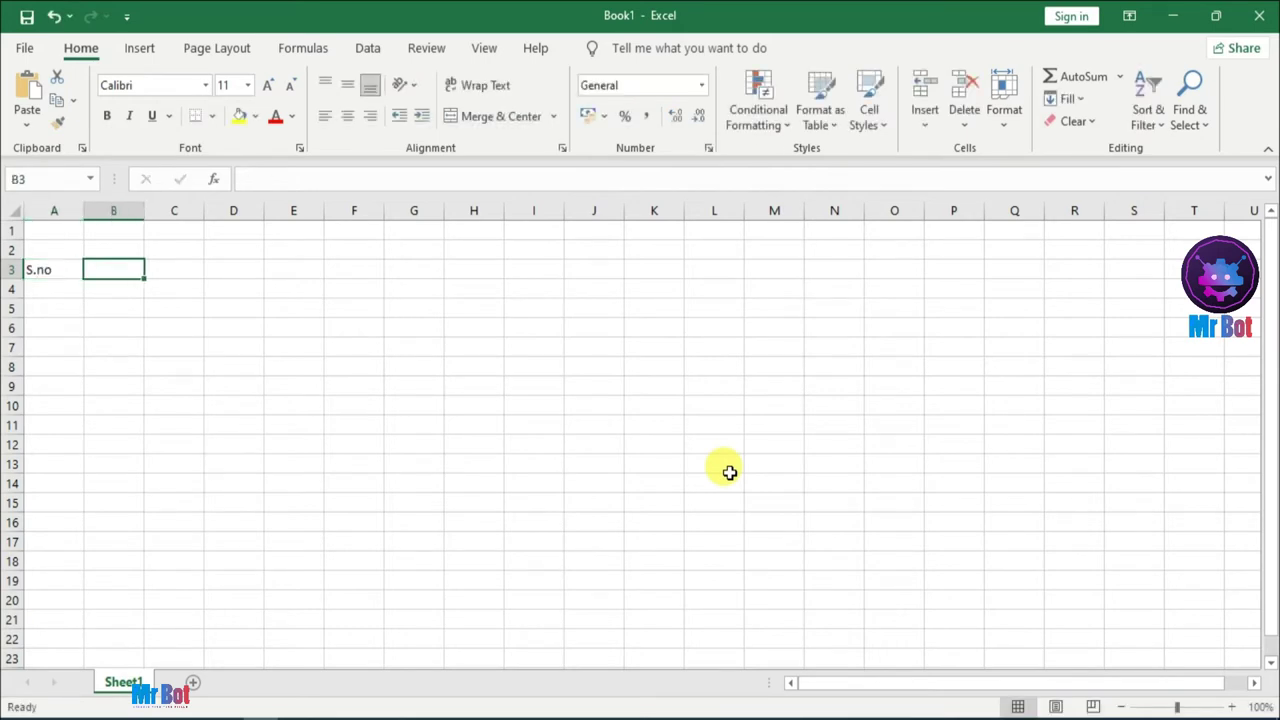
text(Student-ID)
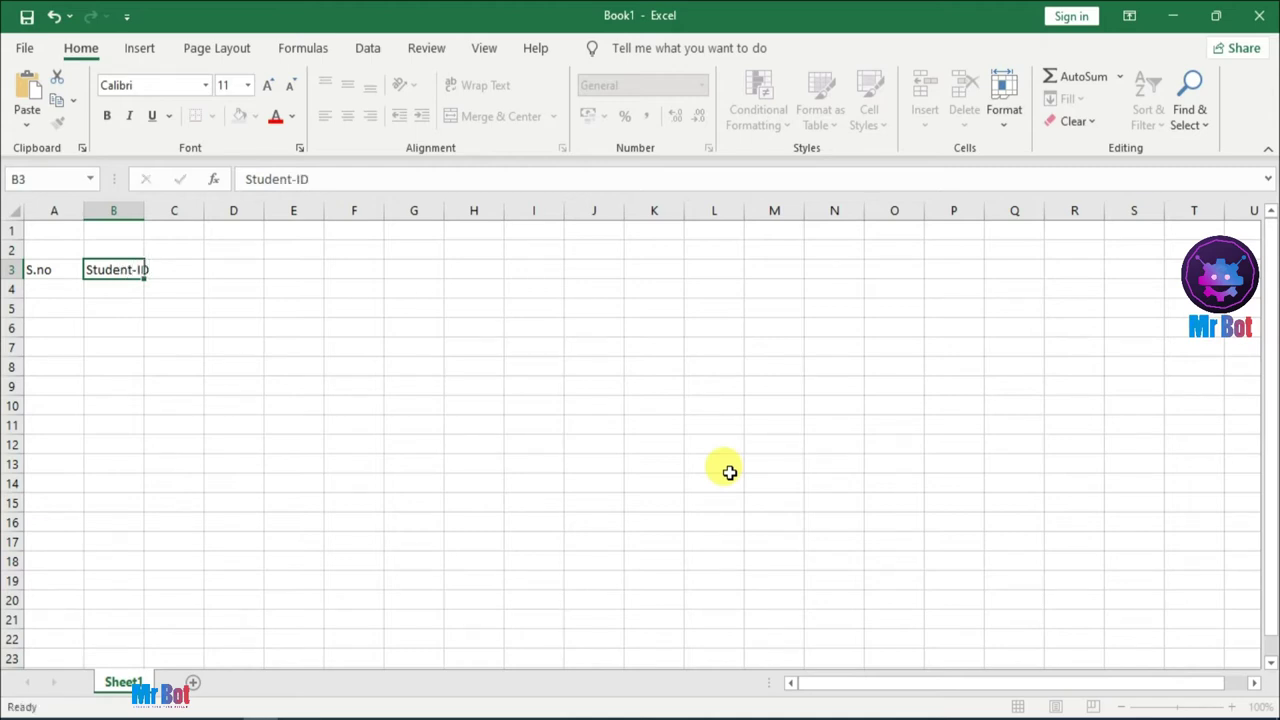
key(Tab)
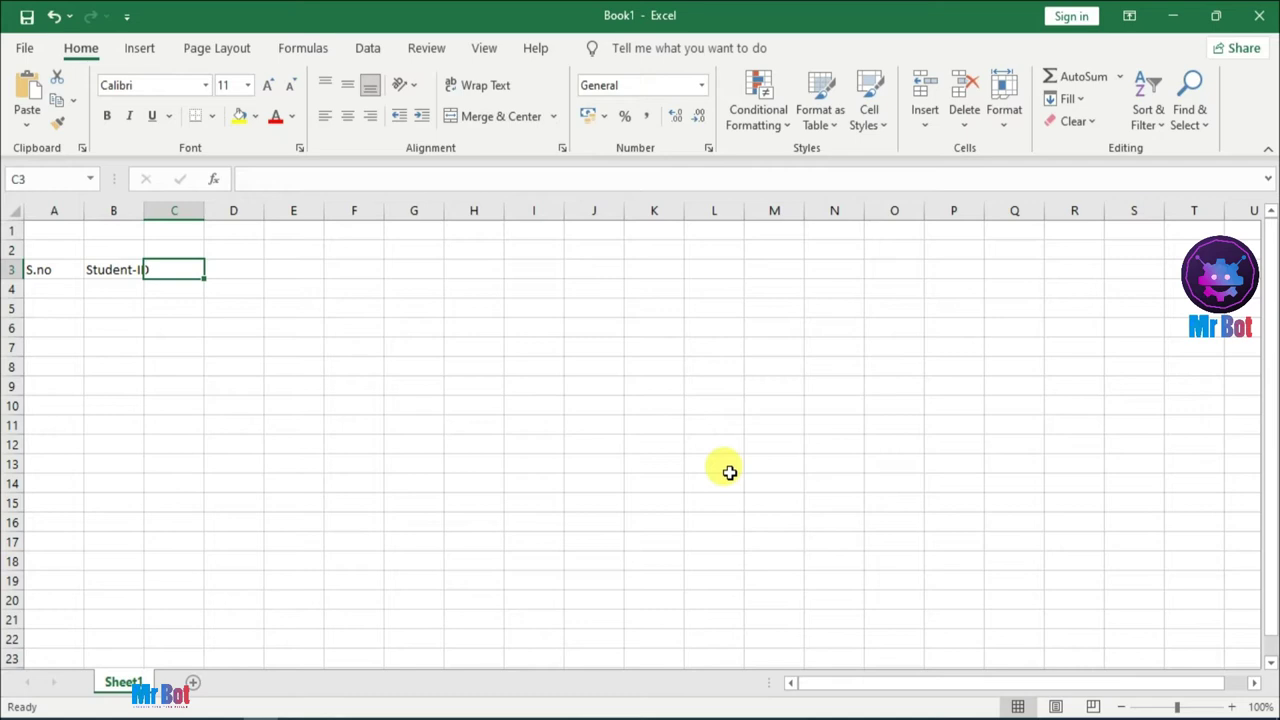
text(First Name)
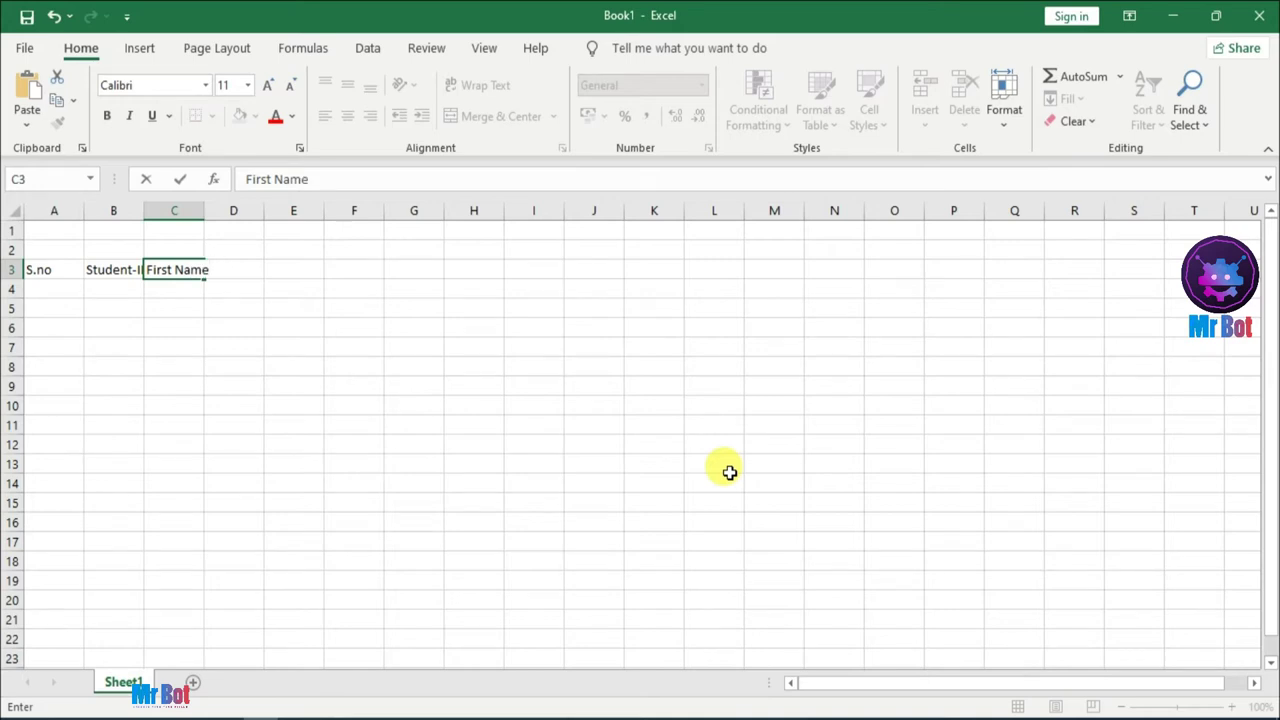
key(Tab)
text(La)
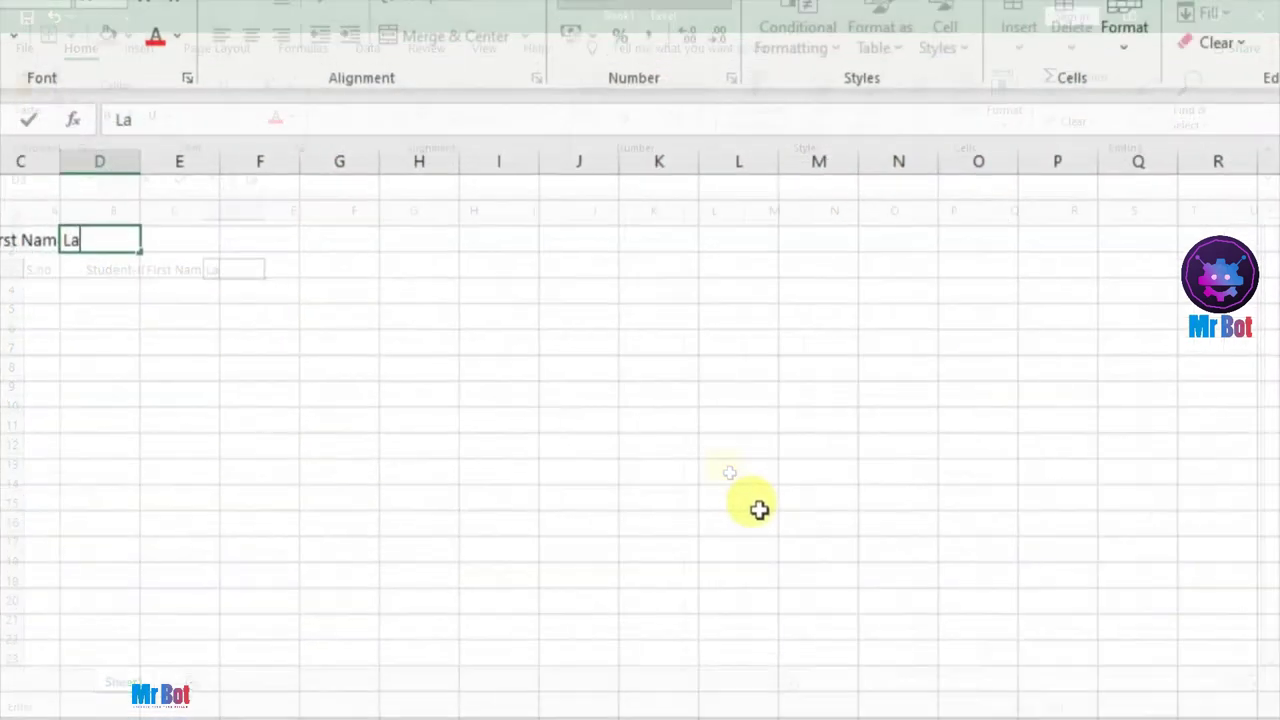
text(st Name)
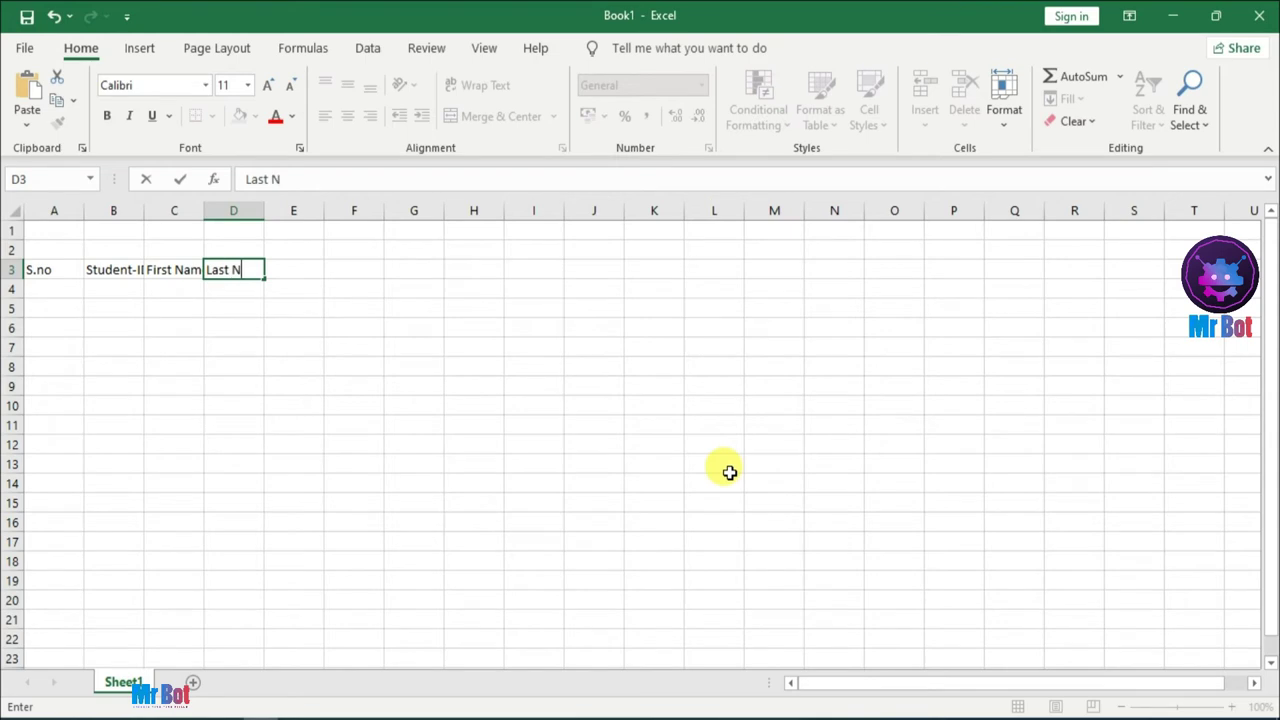
key(Tab)
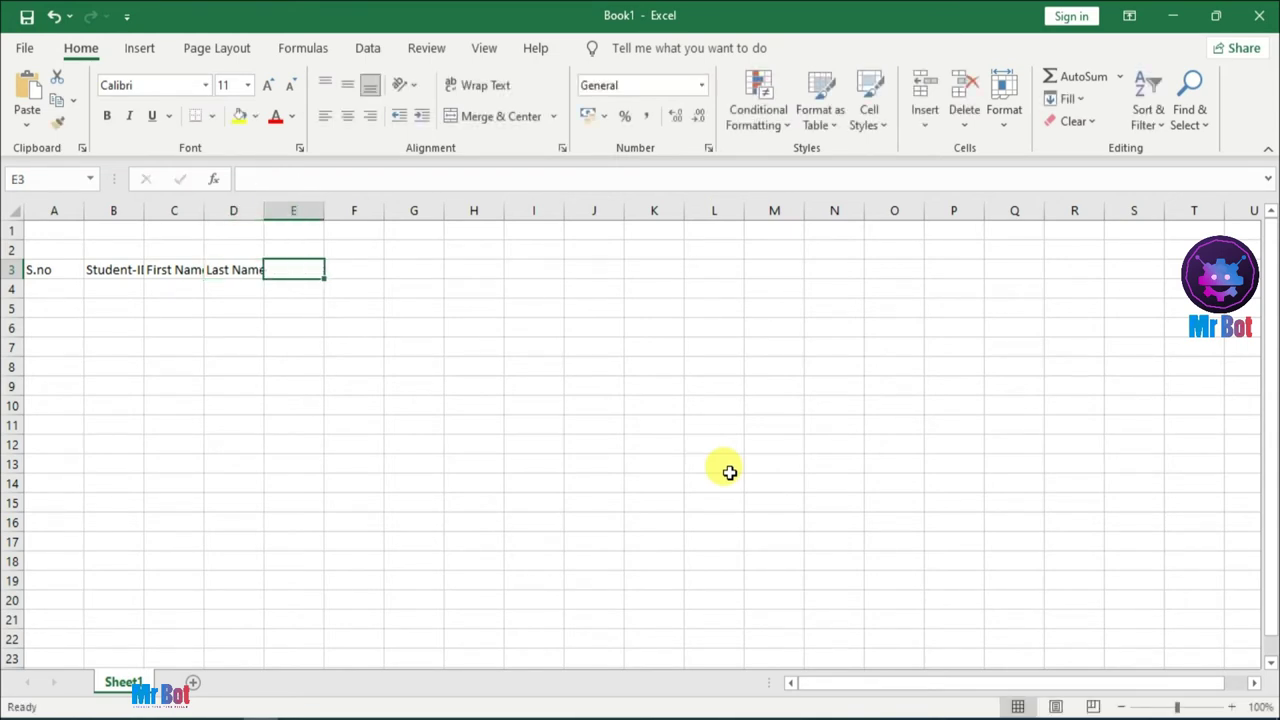
text(Mobile)
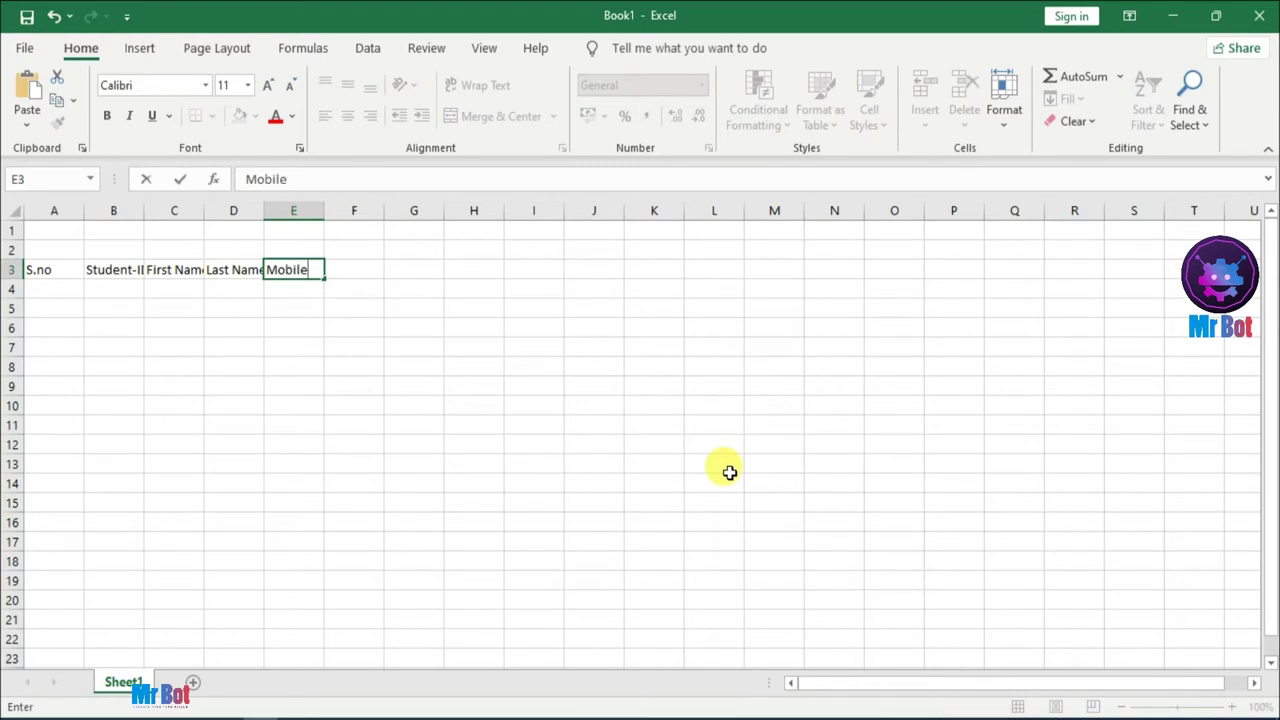
key(Tab)
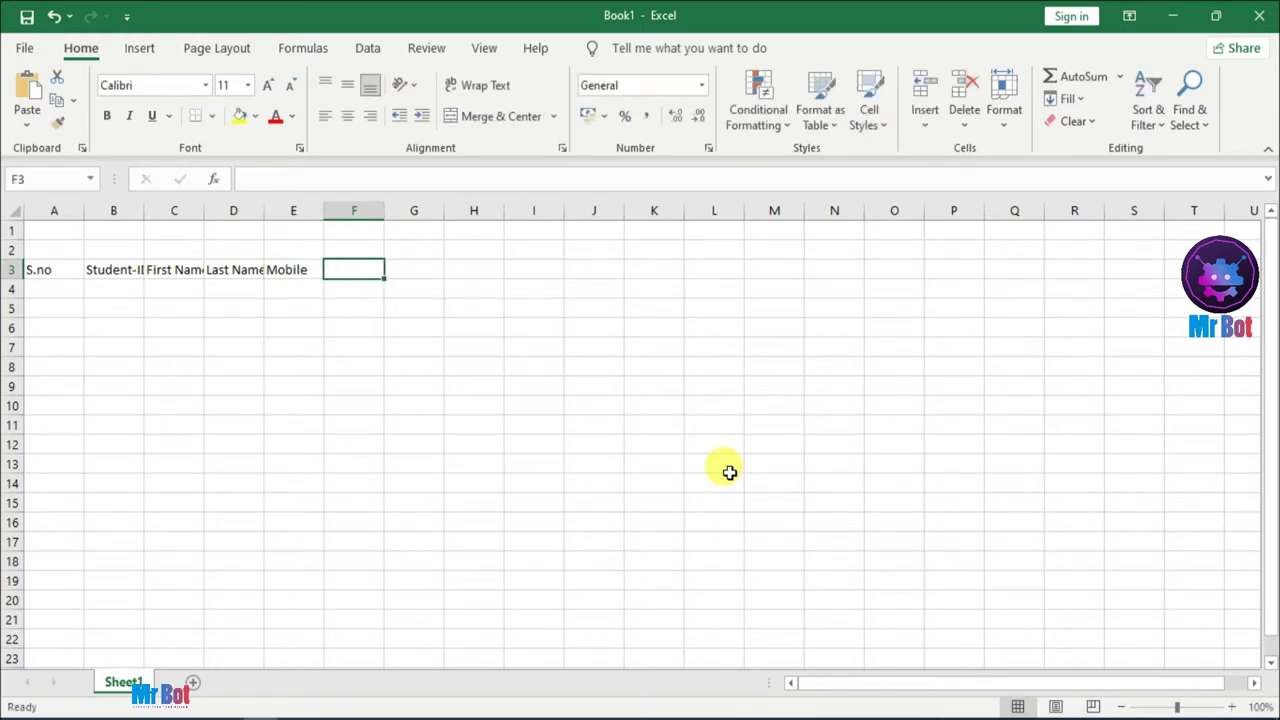
Enter the headings Gender, Course, State, City, Address and Pincode in F3:K3.
text(Gender)
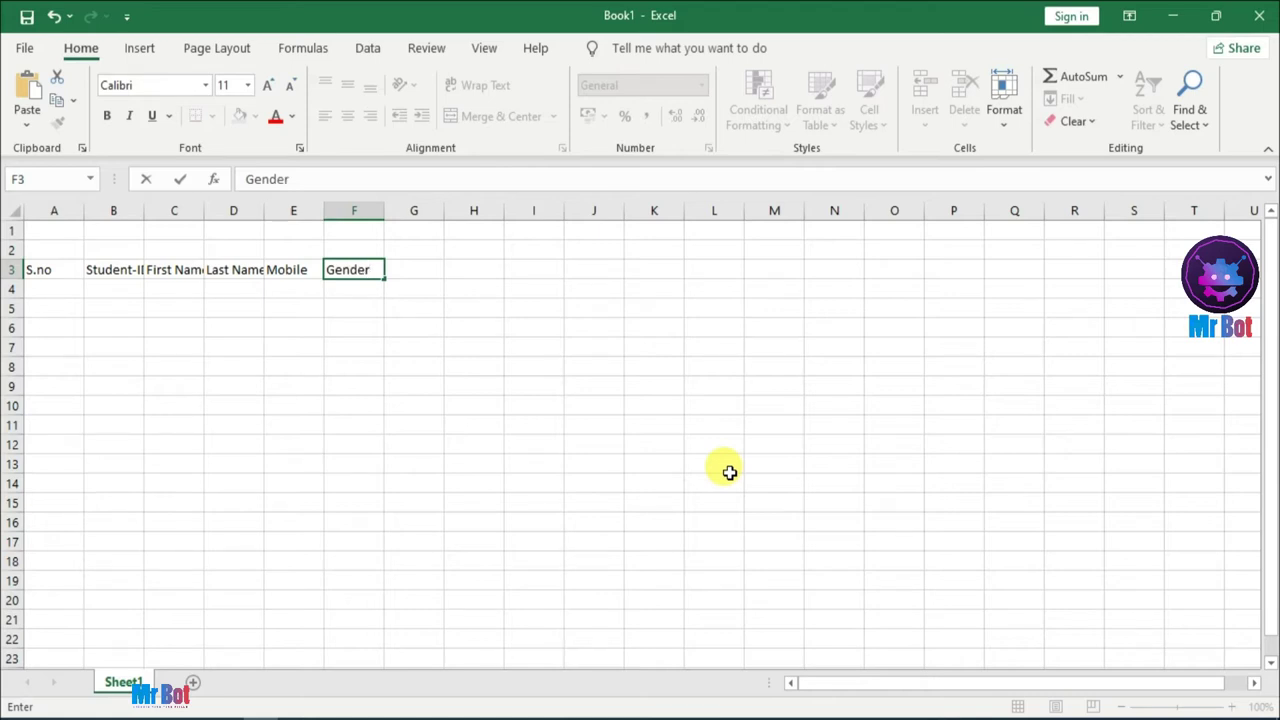
key(Tab)
text(C)
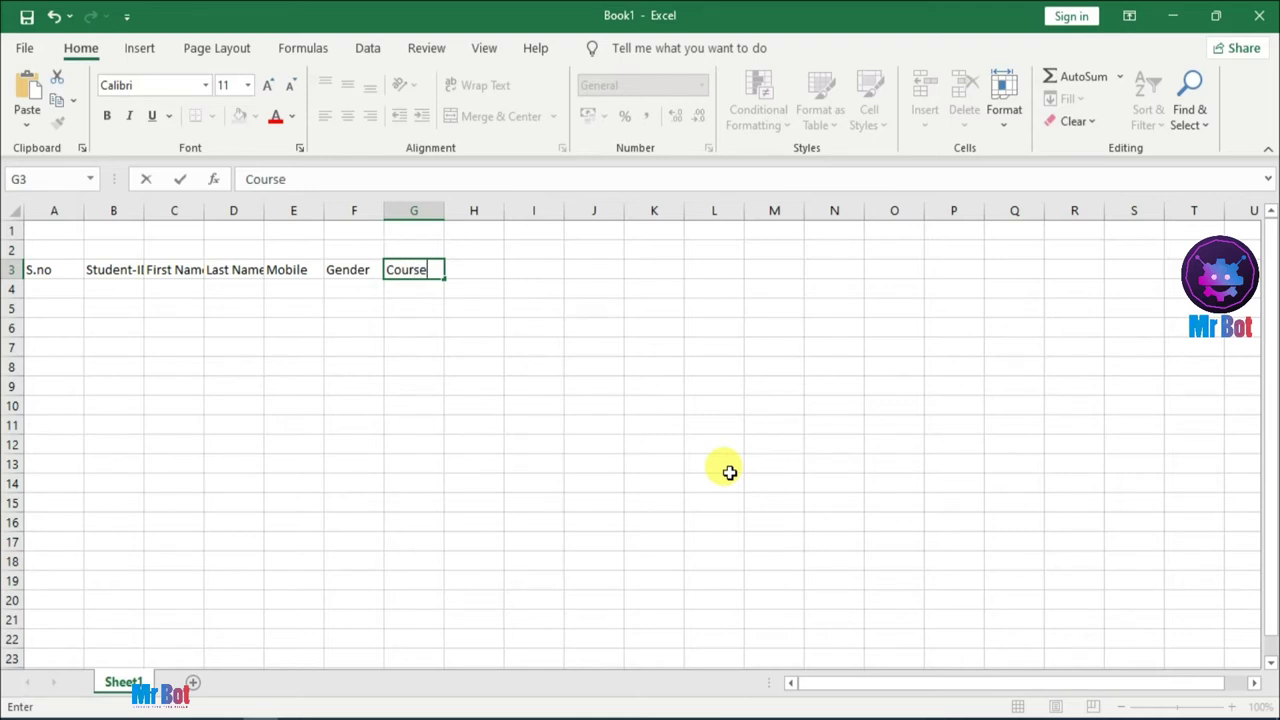
key(Tab)
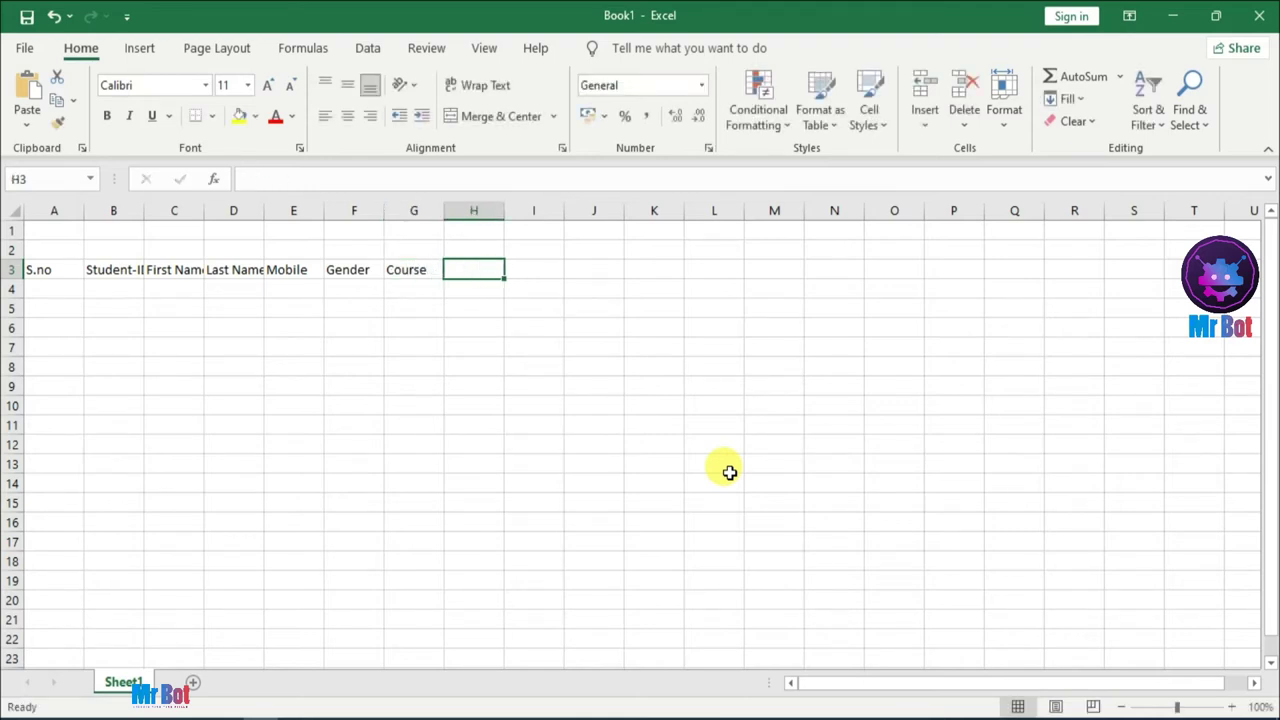
text(State)
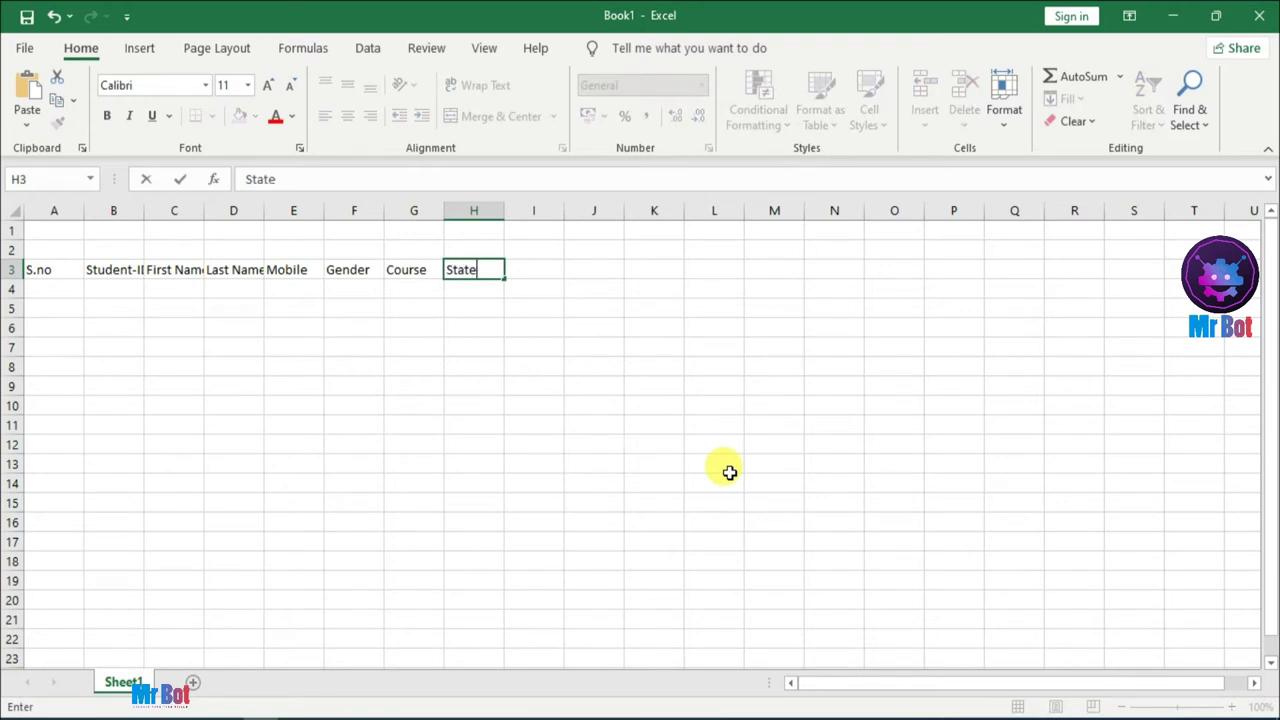
key(Tab)
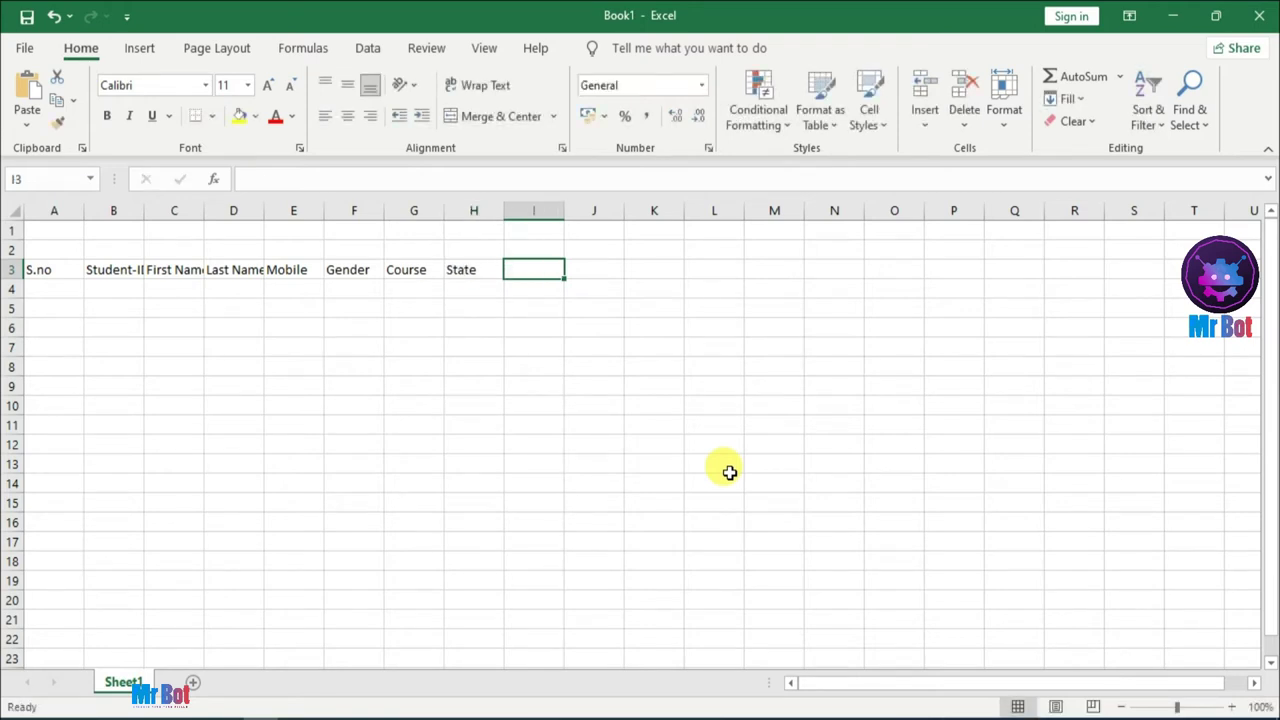
text(City)
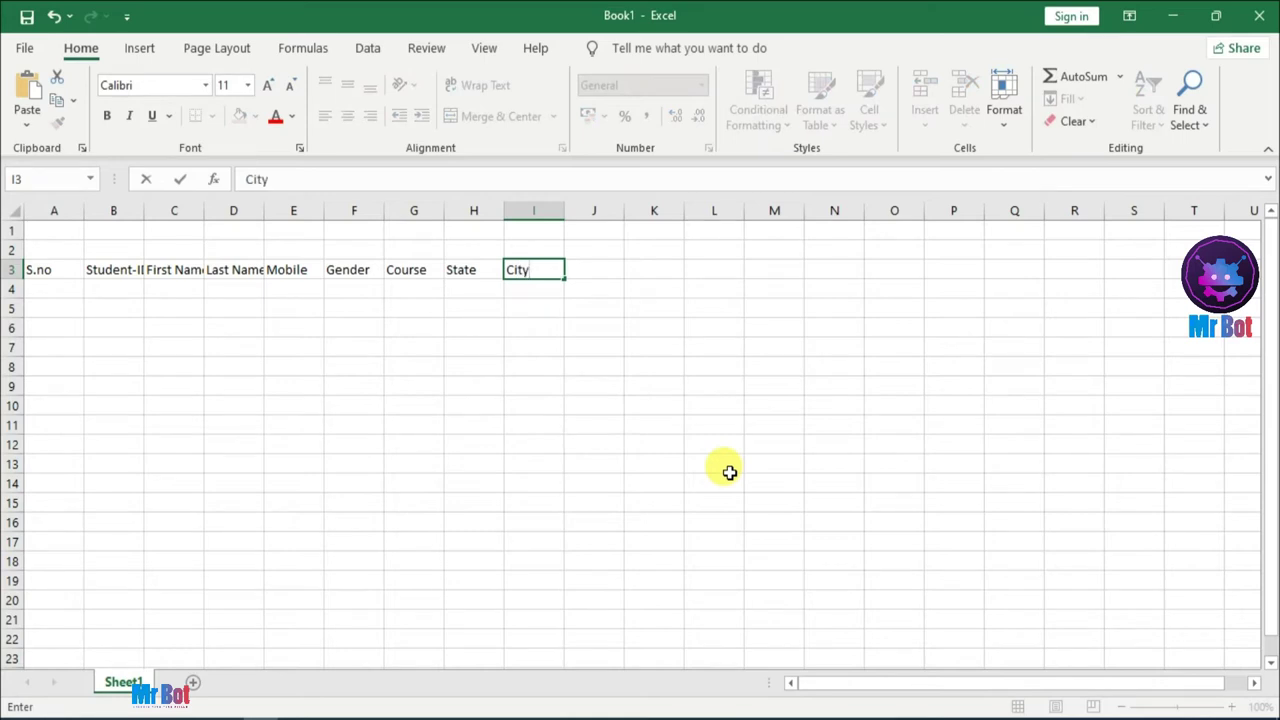
key(Tab)
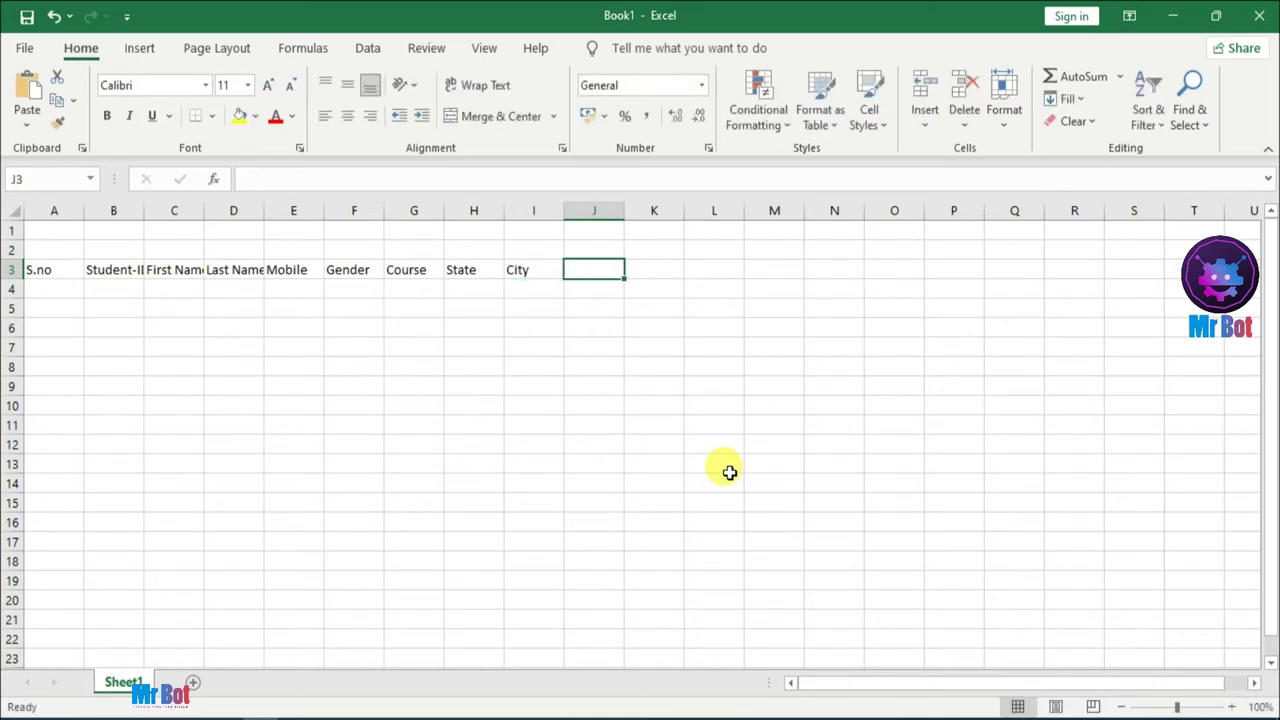
text(Address)
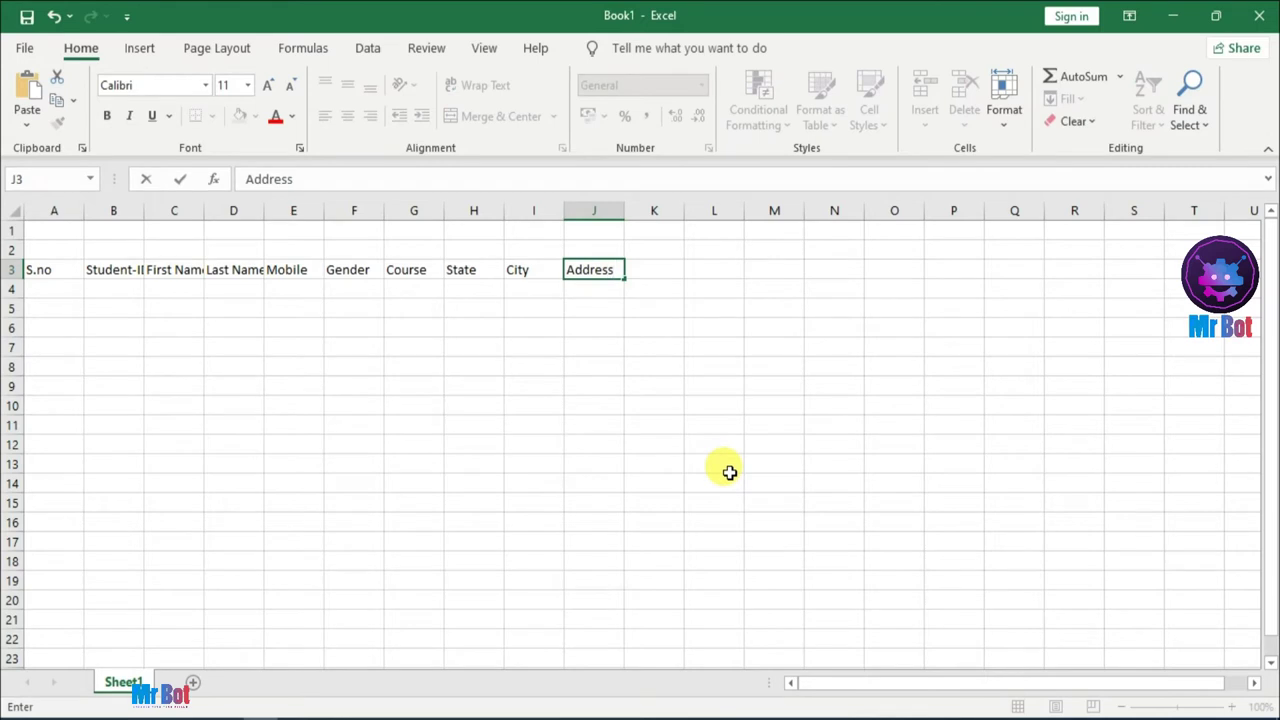
key(Tab)
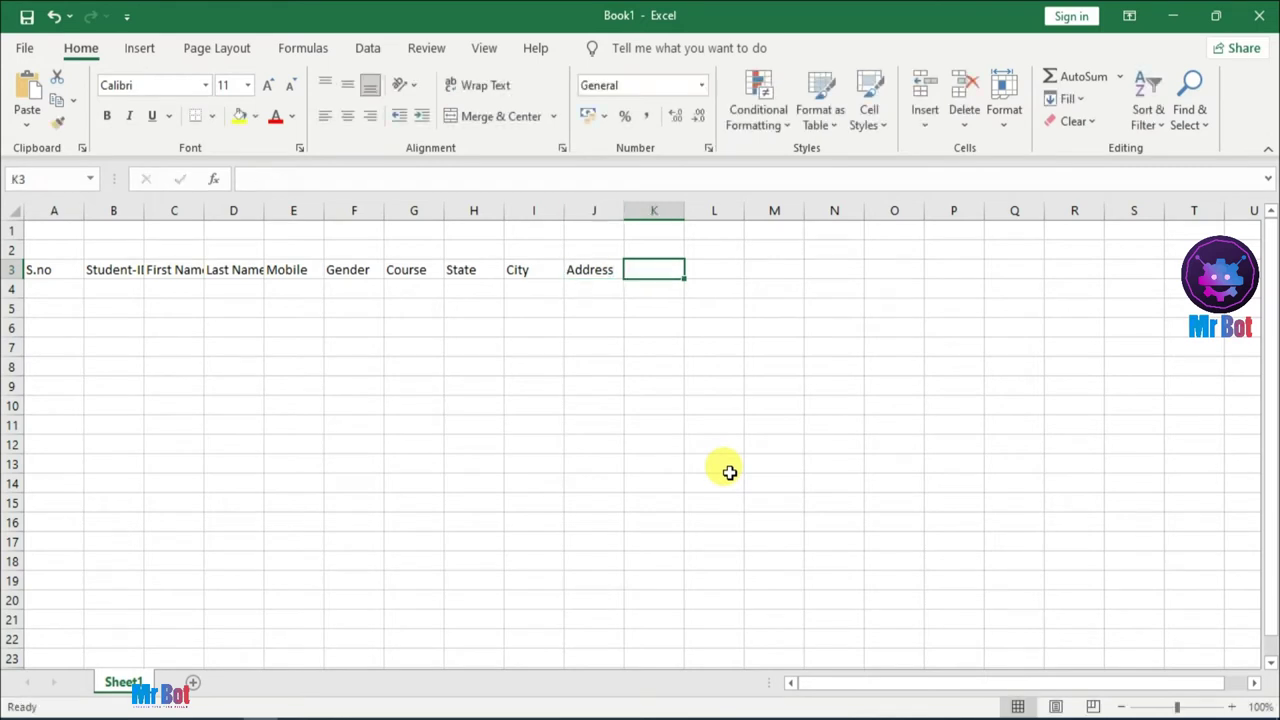
text(Pincode)
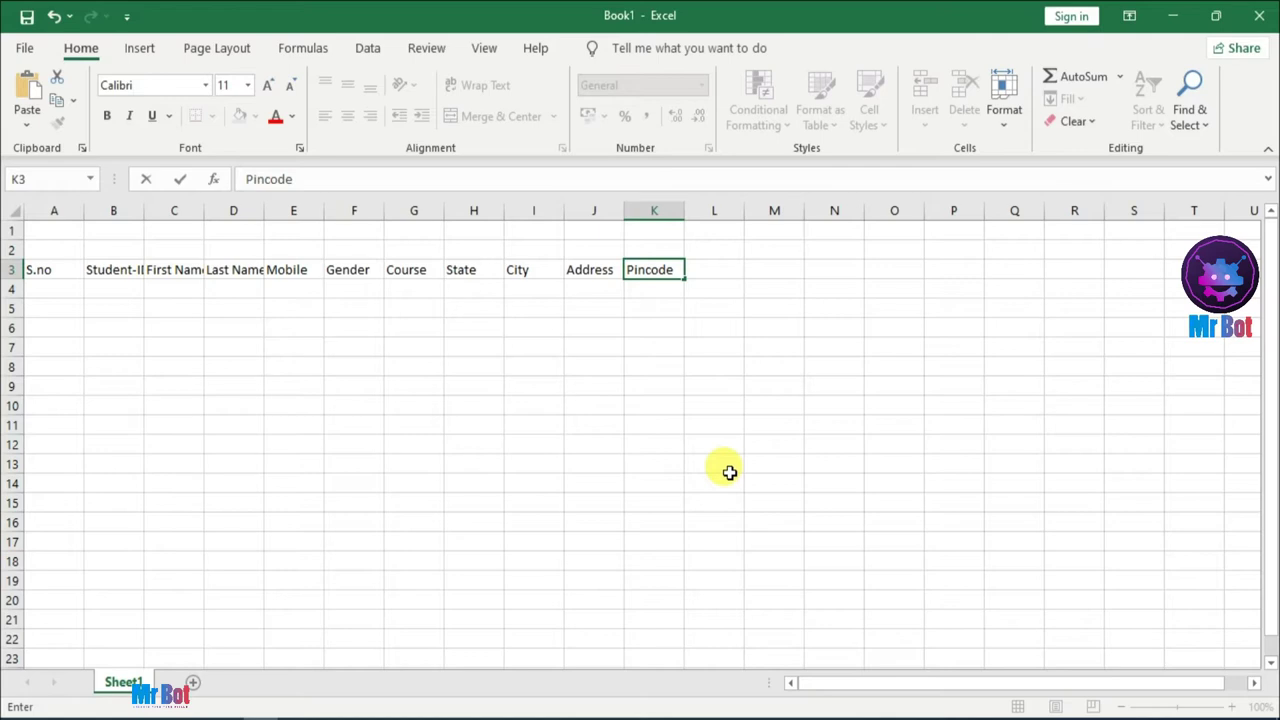
click(729, 470)
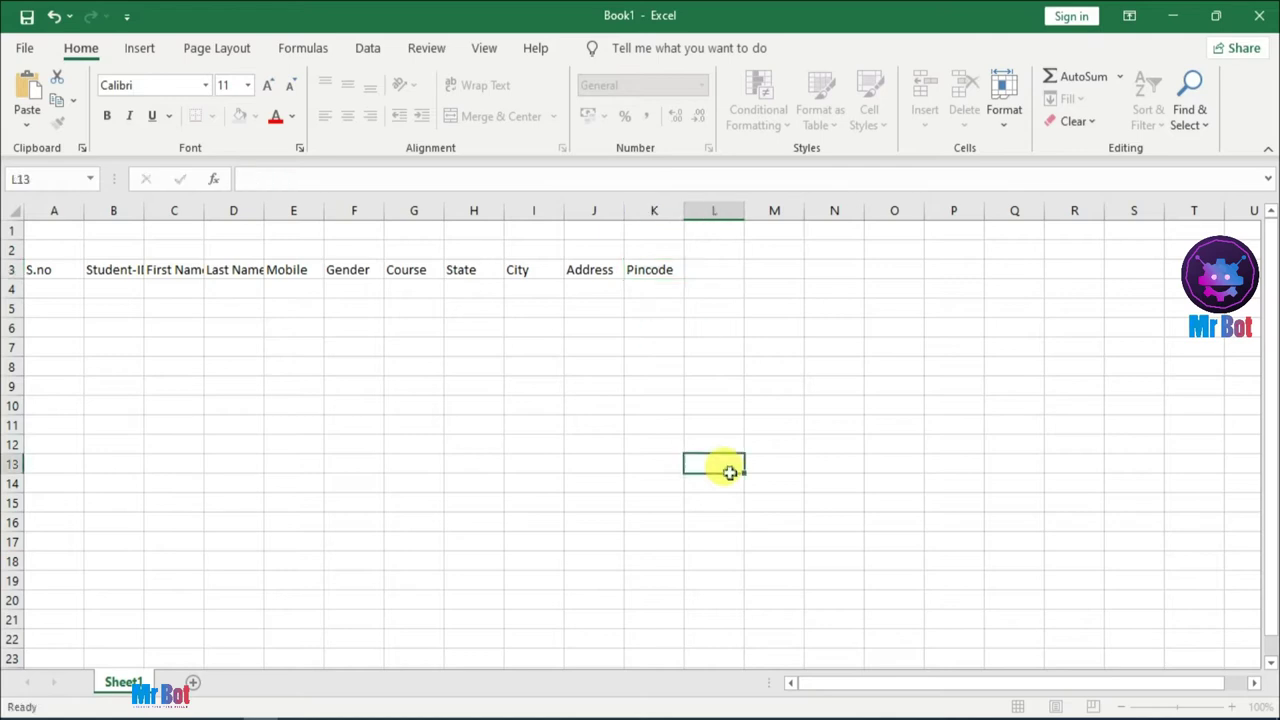
Widen columns B through K so headings like Student-ID and First Name fit.
drag(144, 210, 1103, 212)
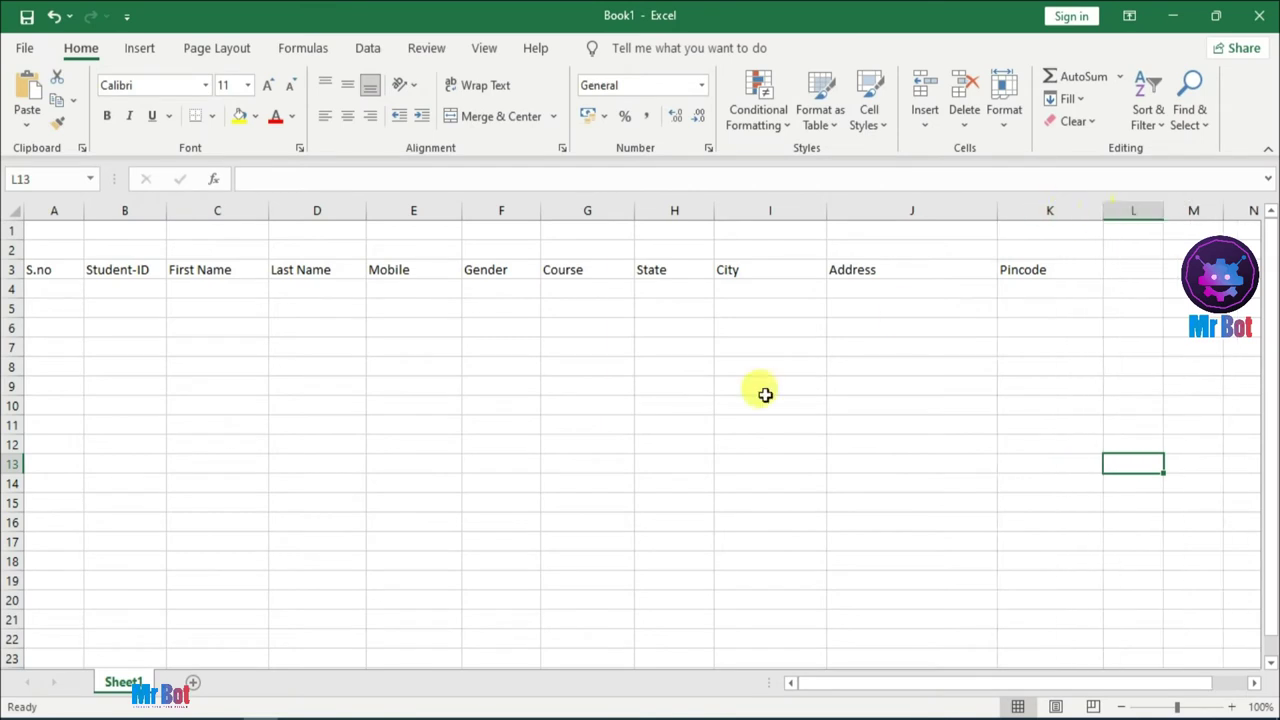
click(764, 392)
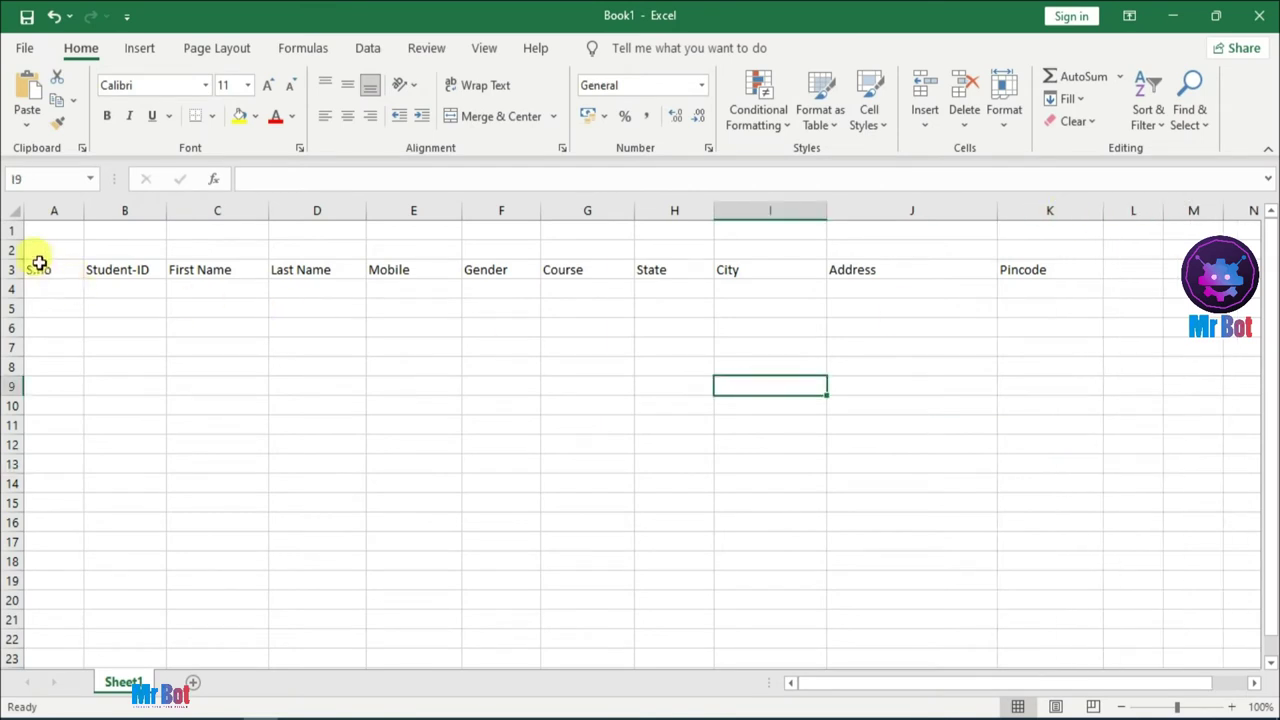
click(42, 234)
Merge A1:K2 into one centred, middle-aligned cell with wrap text on.
drag(45, 232, 1046, 245)
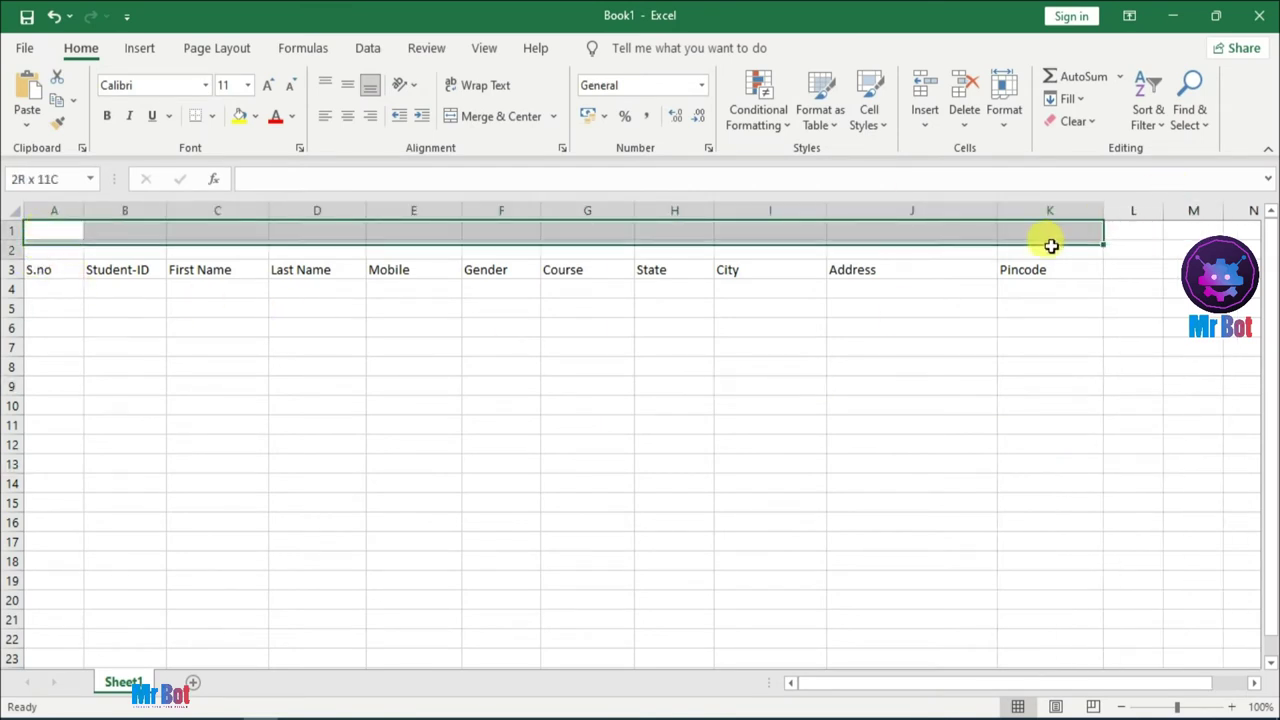
click(495, 116)
click(347, 84)
click(497, 95)
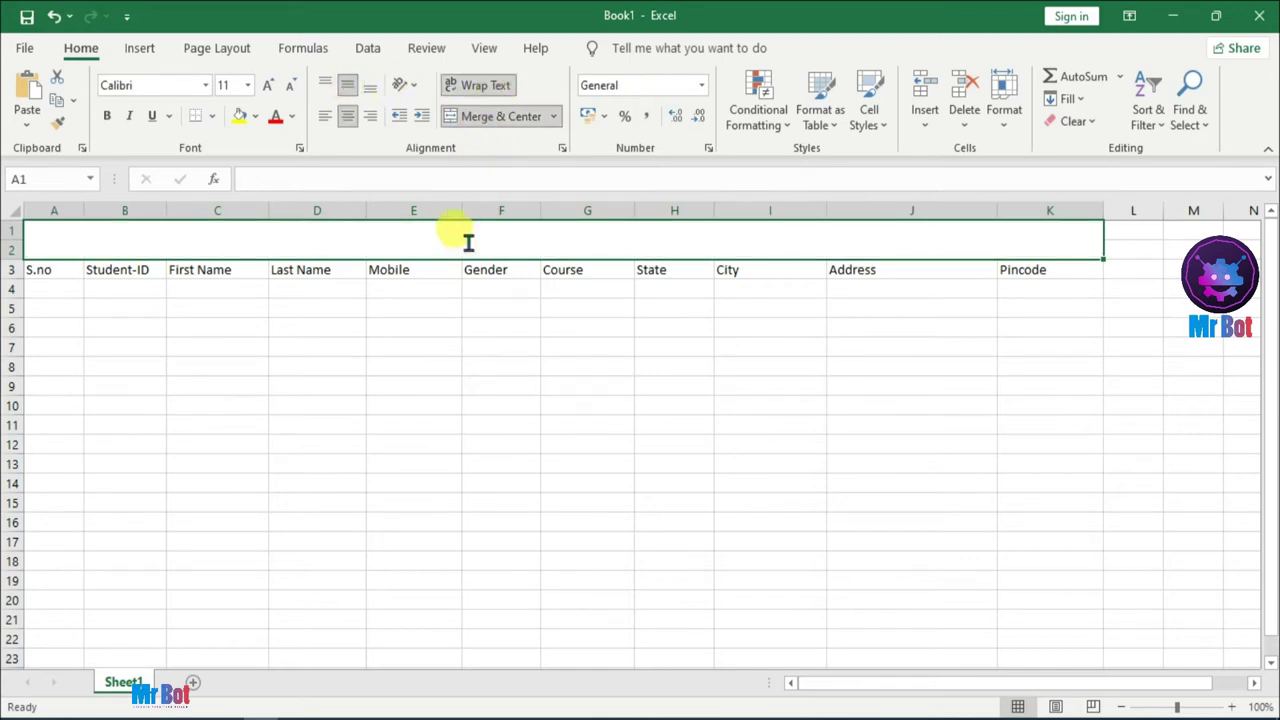
Enter the title 'Xyz Learning Point' and make it bold at 16 pt.
text(Xy)
text(arning Pint)
key(BackSpace)
key(BackSpace)
key(BackSpace)
text(oint)
click(571, 241)
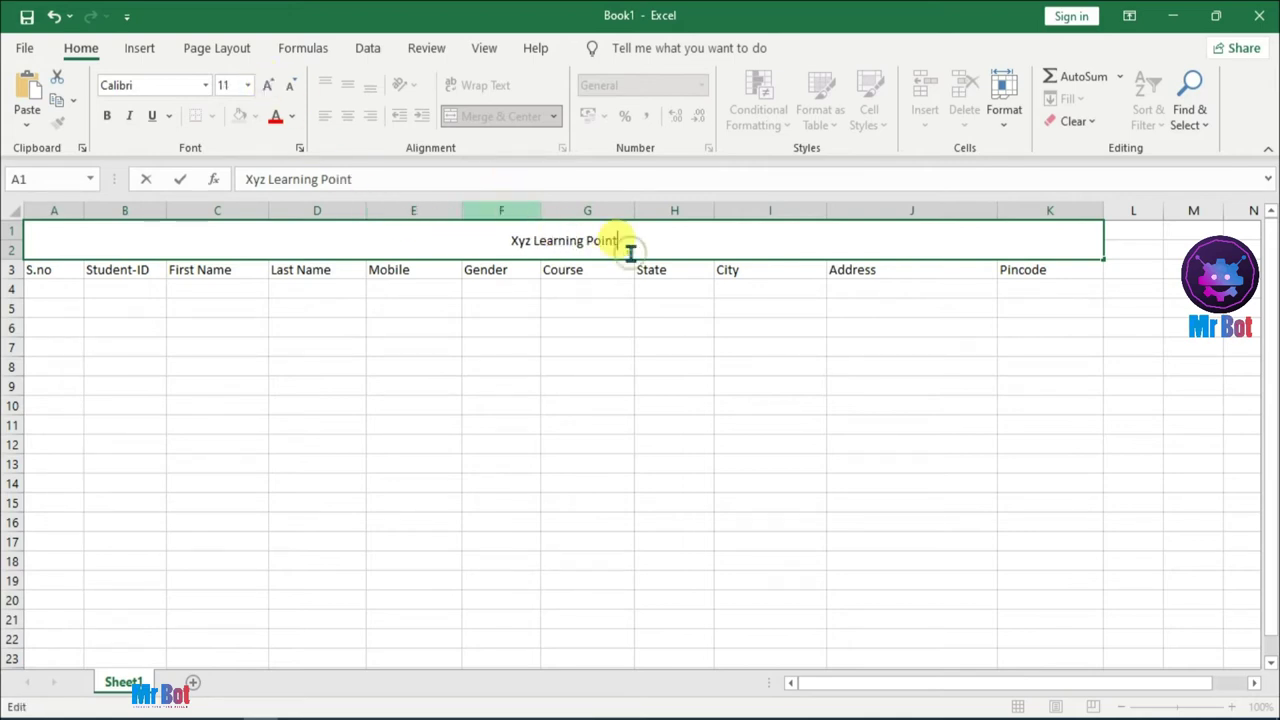
drag(624, 240, 500, 240)
click(273, 85)
click(273, 85)
click(273, 85)
click(108, 116)
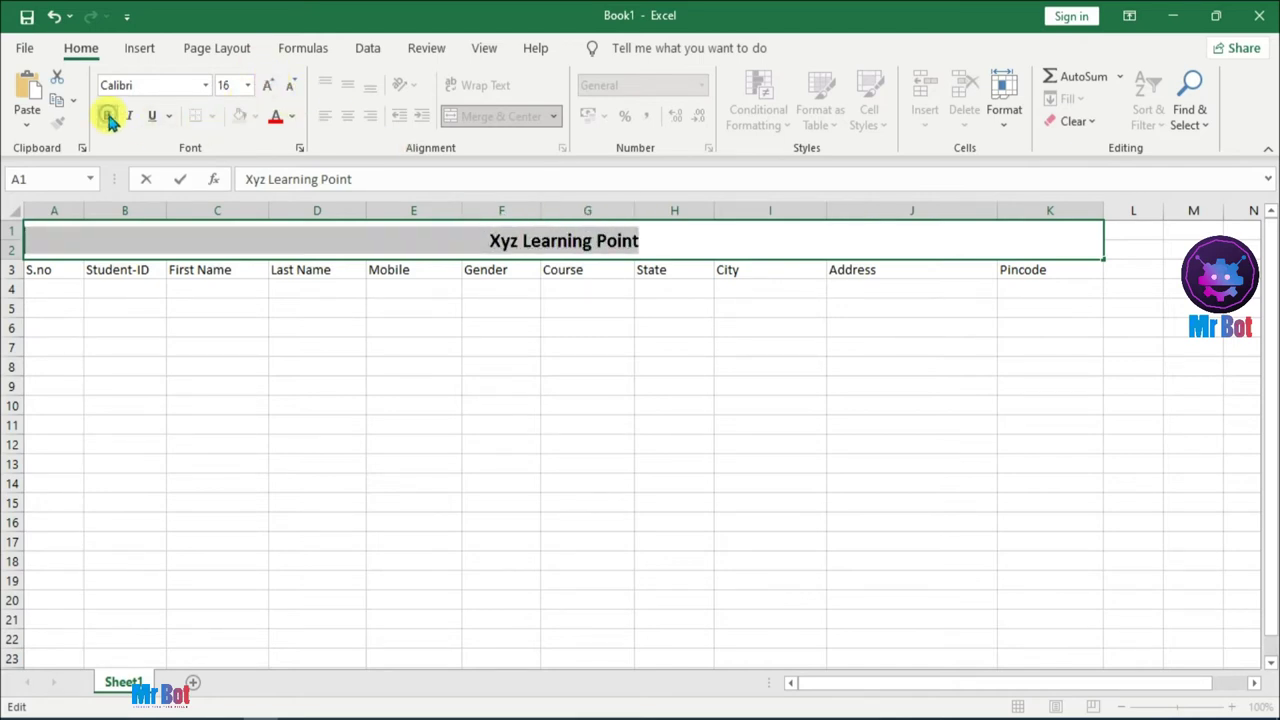
click(380, 351)
click(249, 240)
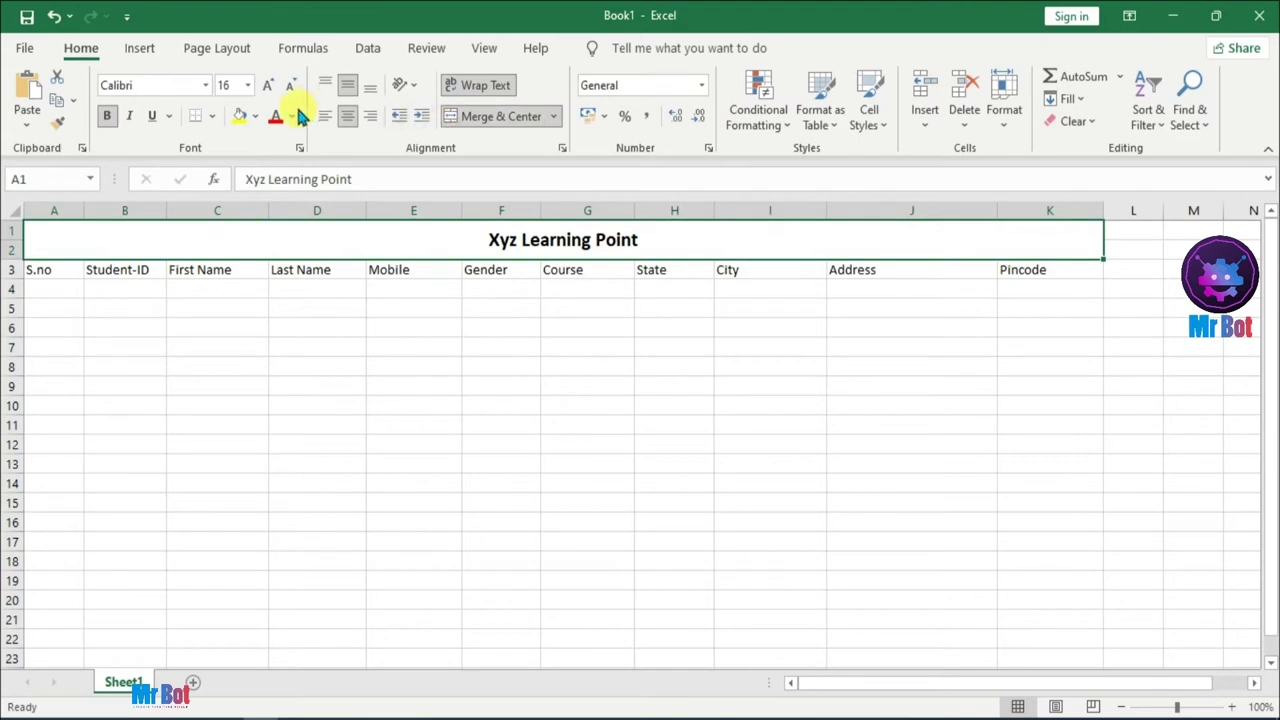
Fill the merged title cell with yellow.
click(255, 116)
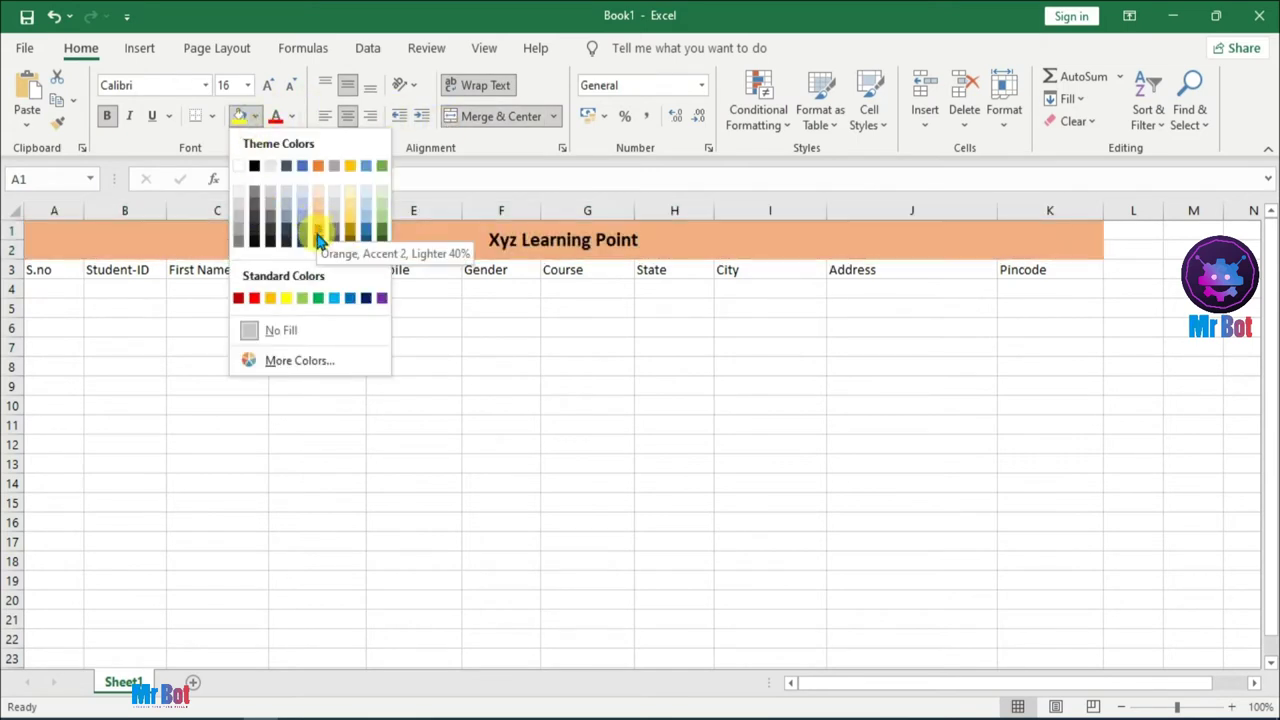
click(287, 300)
click(384, 309)
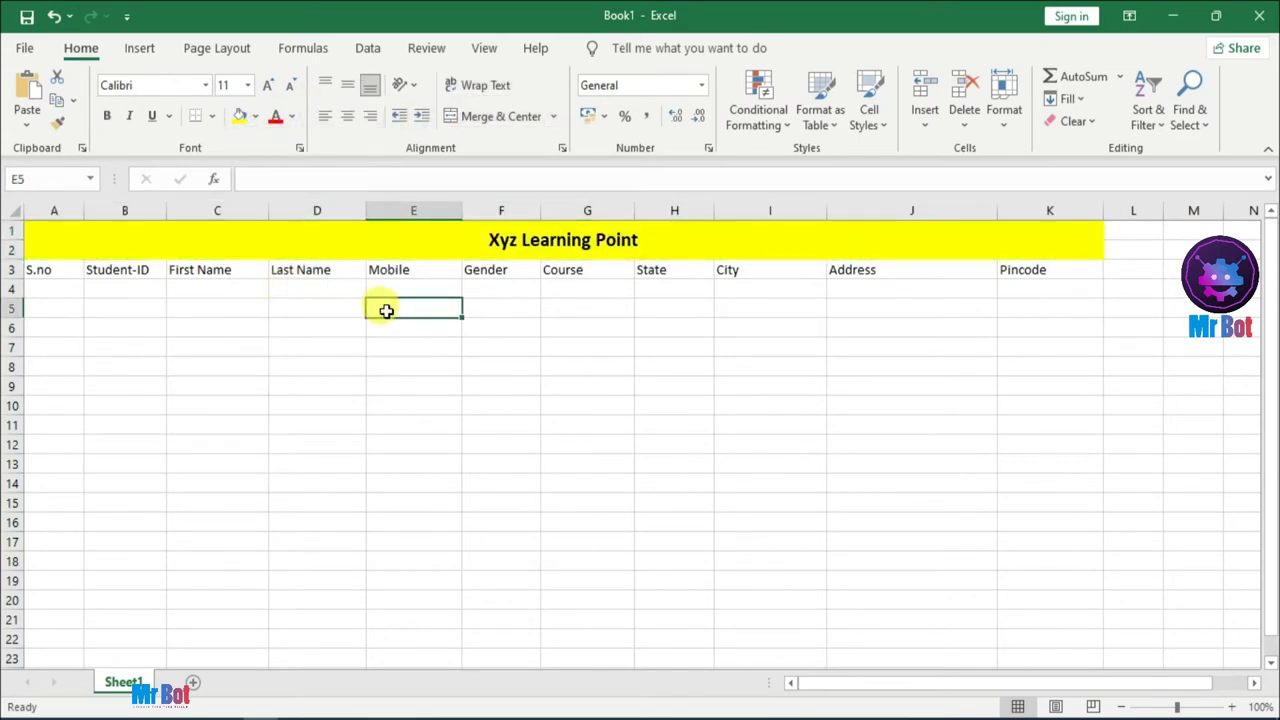
click(287, 321)
Apply All Borders to the A1:K4 range.
click(42, 270)
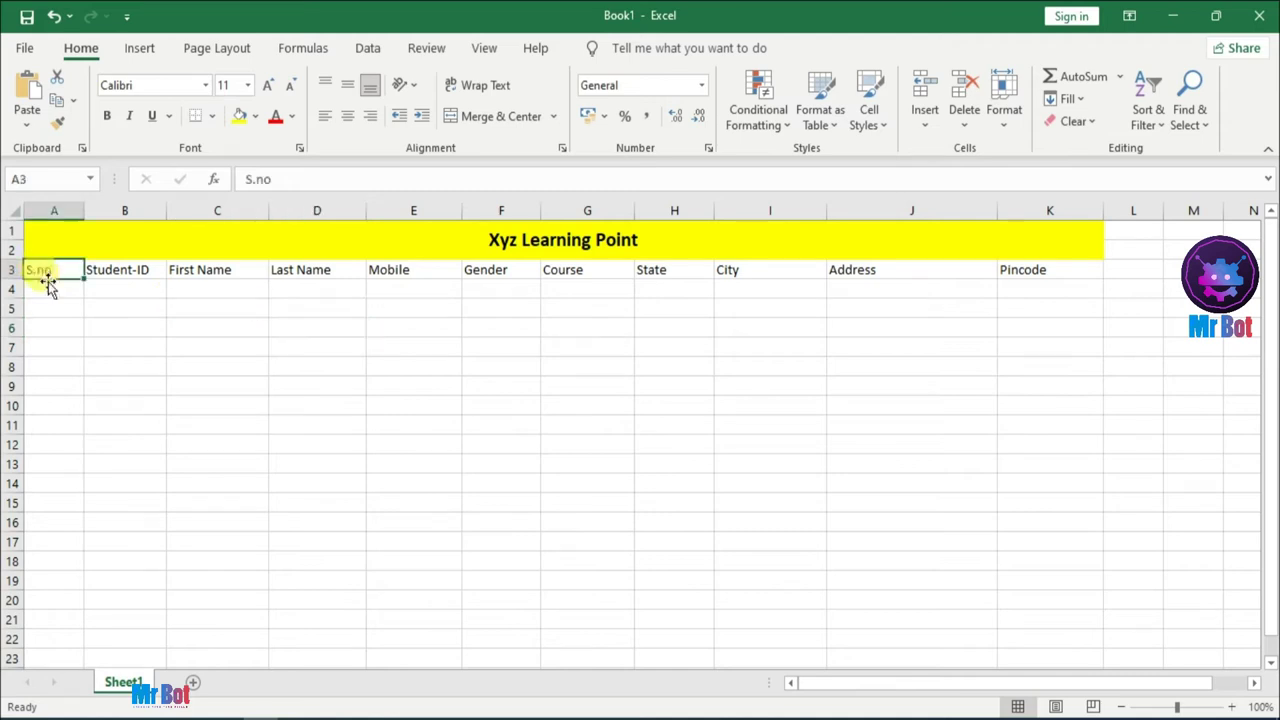
click(56, 289)
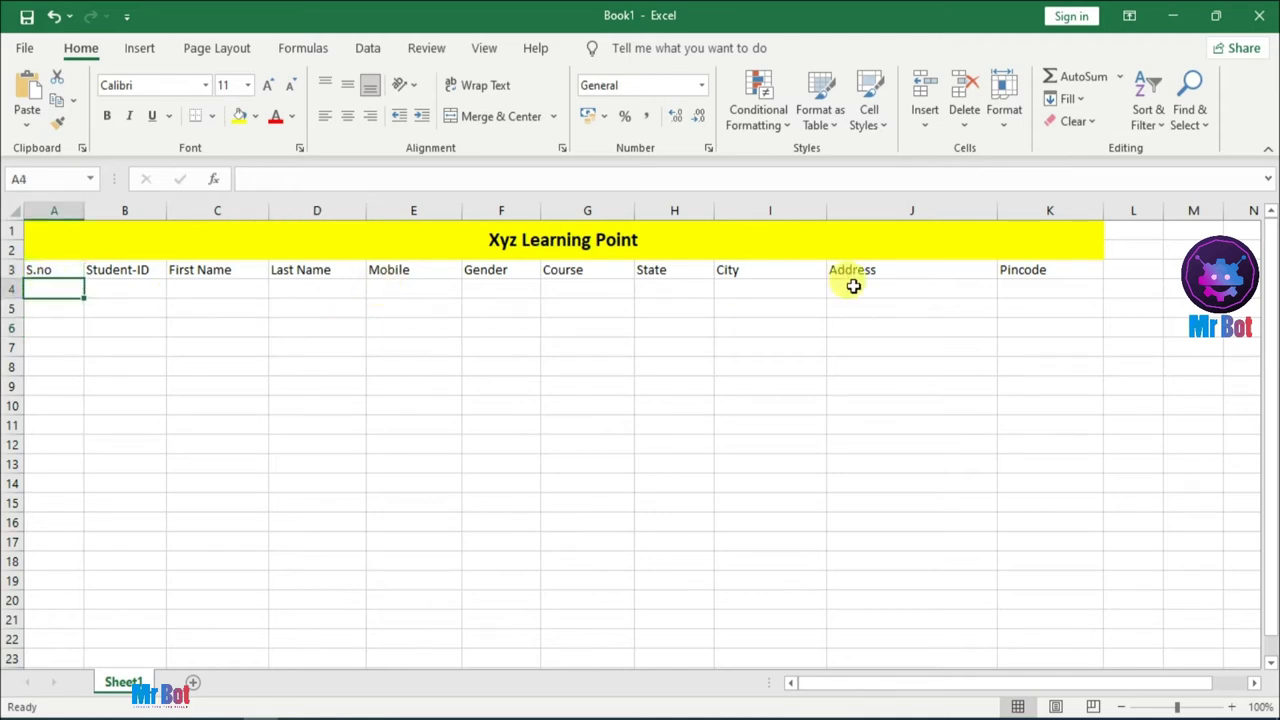
drag(57, 238, 55, 283)
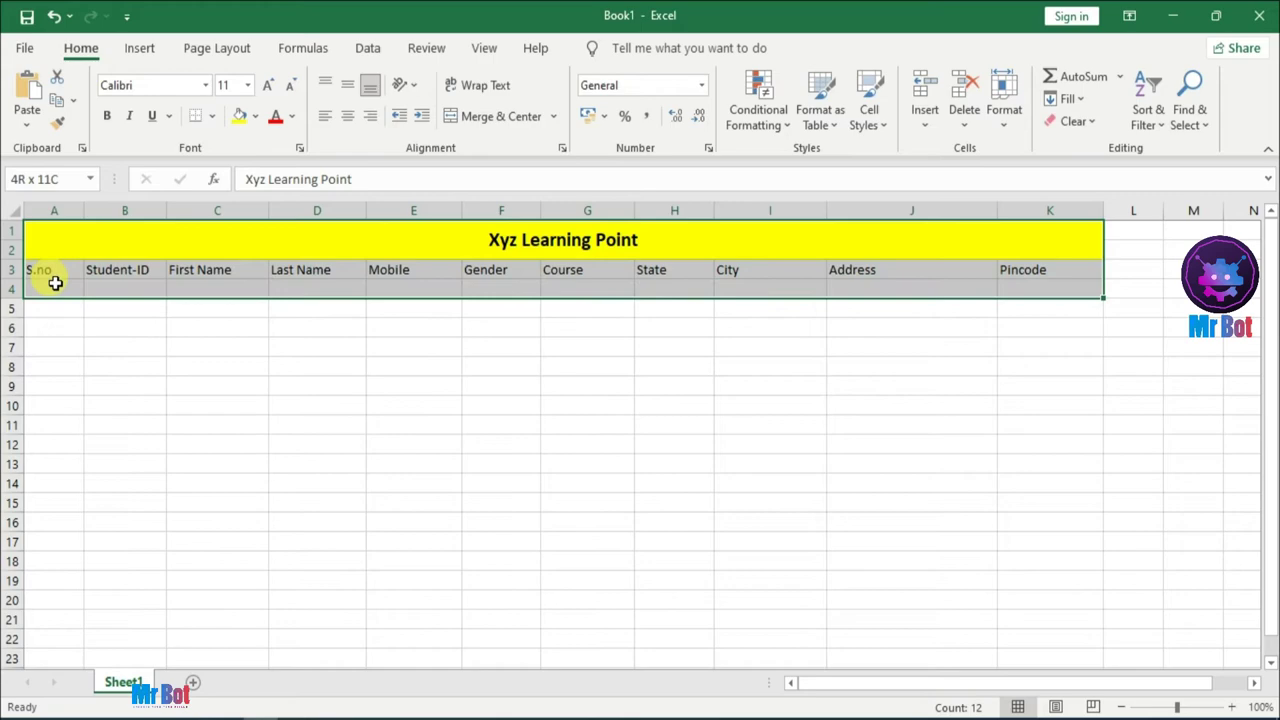
click(213, 116)
click(250, 308)
click(60, 268)
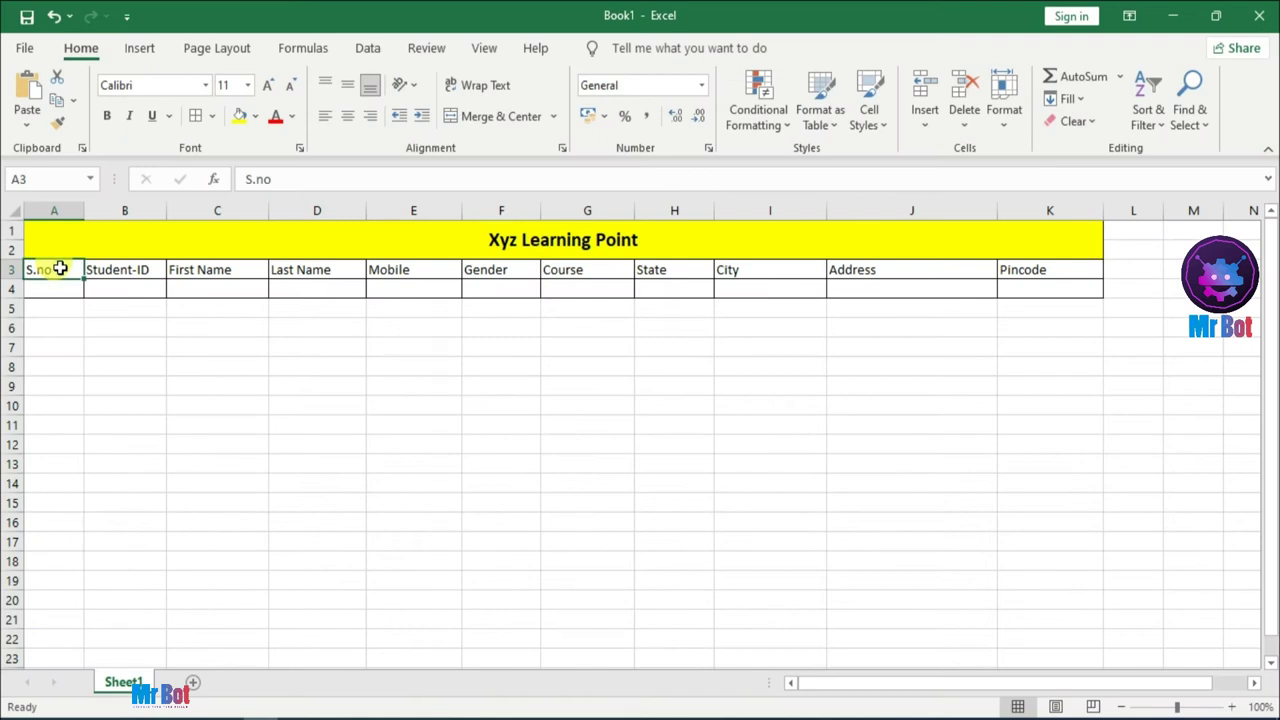
drag(48, 241, 1040, 284)
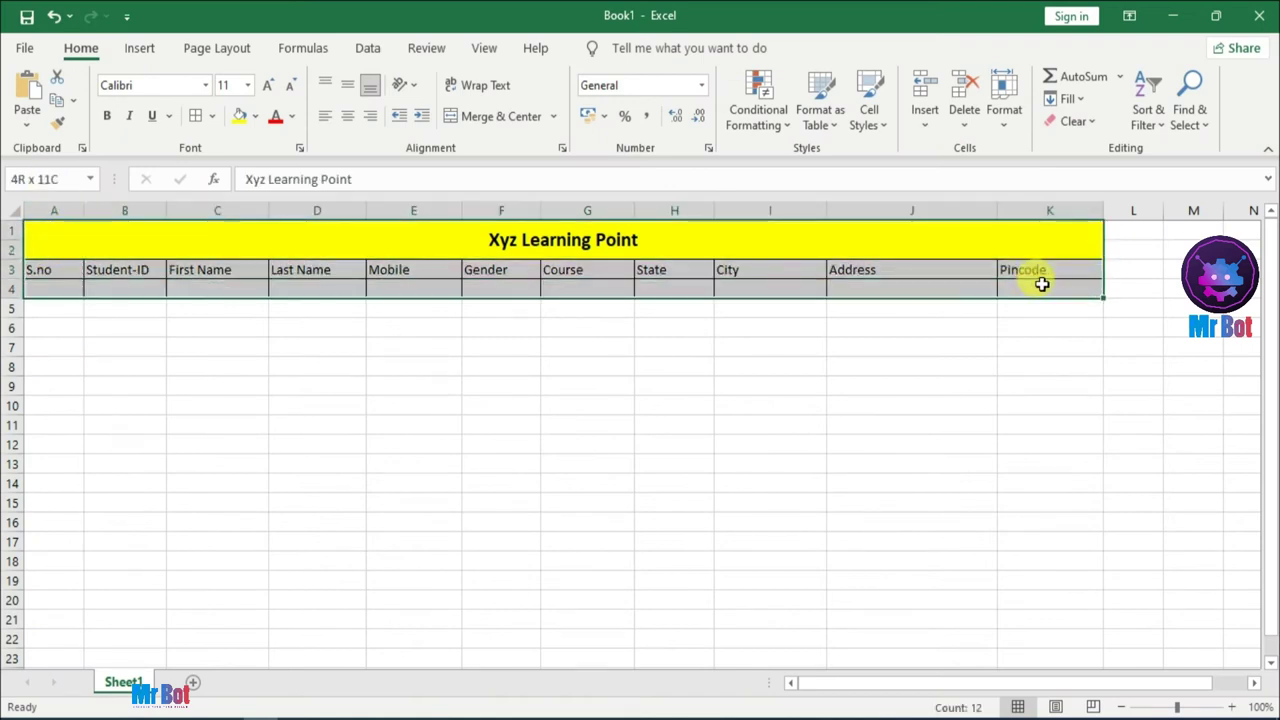
Centre and bold the title and the S.no to Pincode headings in A1:K4.
click(348, 117)
click(348, 117)
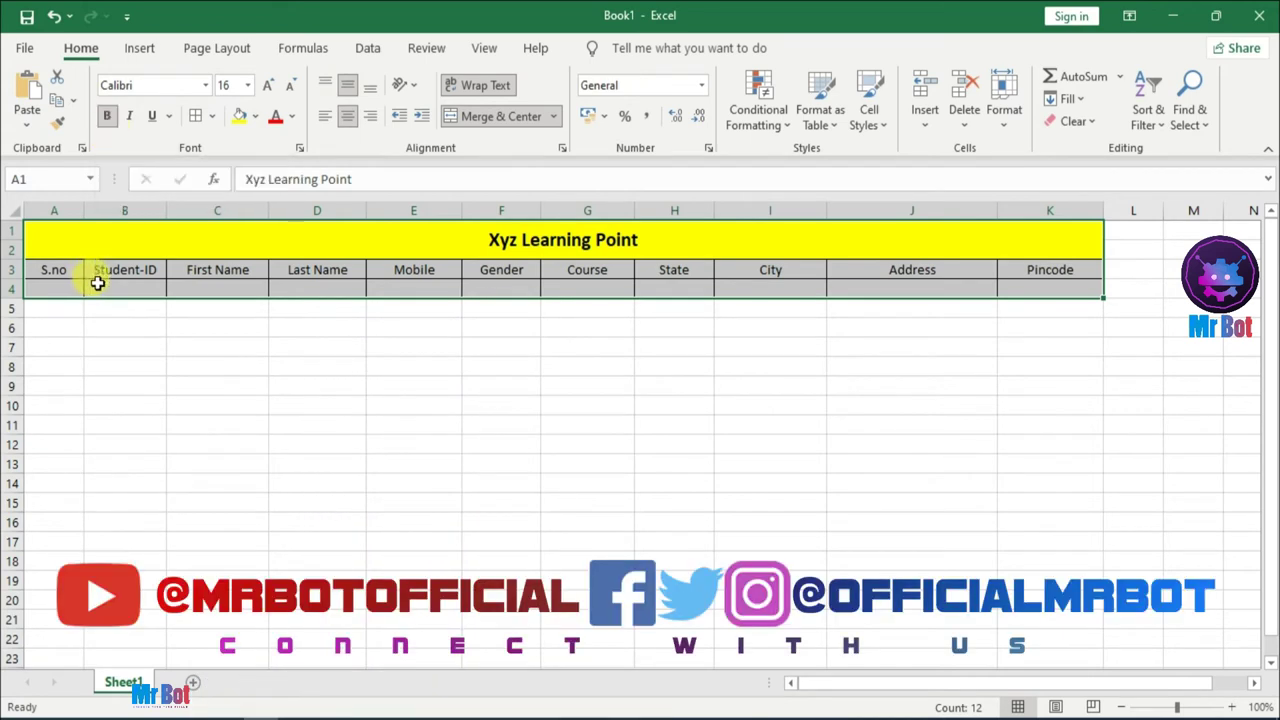
click(110, 120)
click(329, 323)
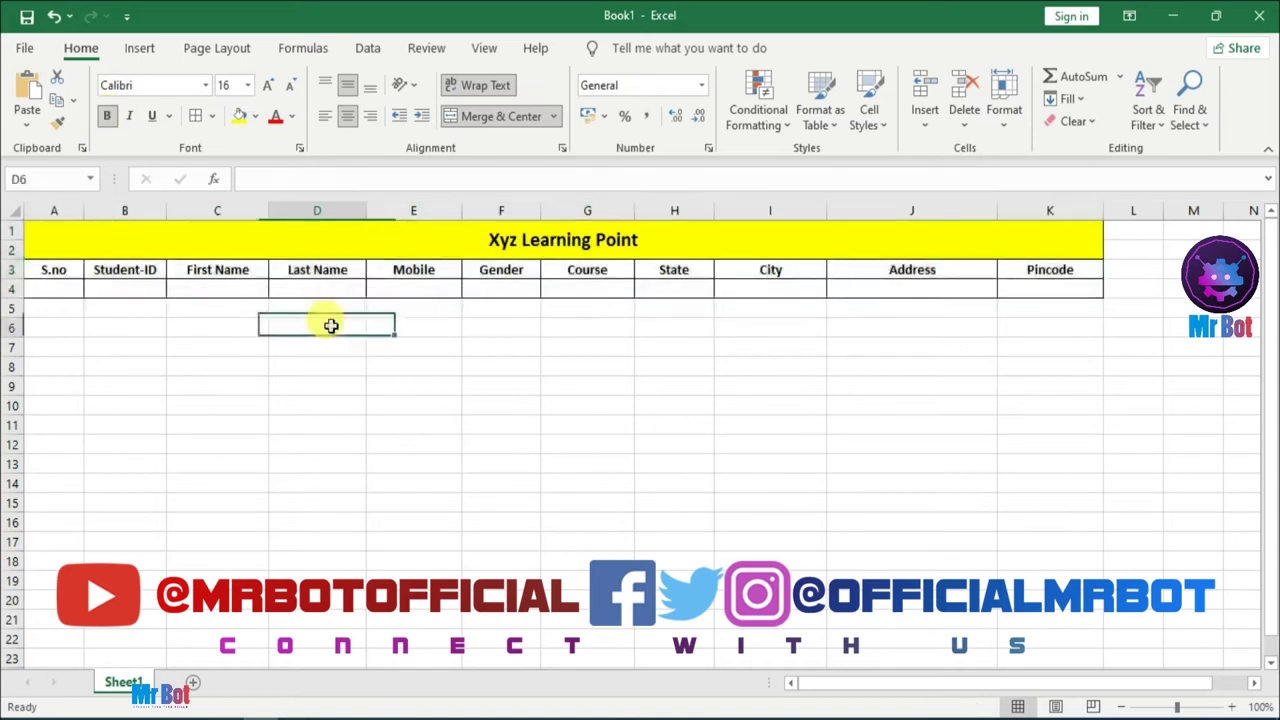
click(694, 371)
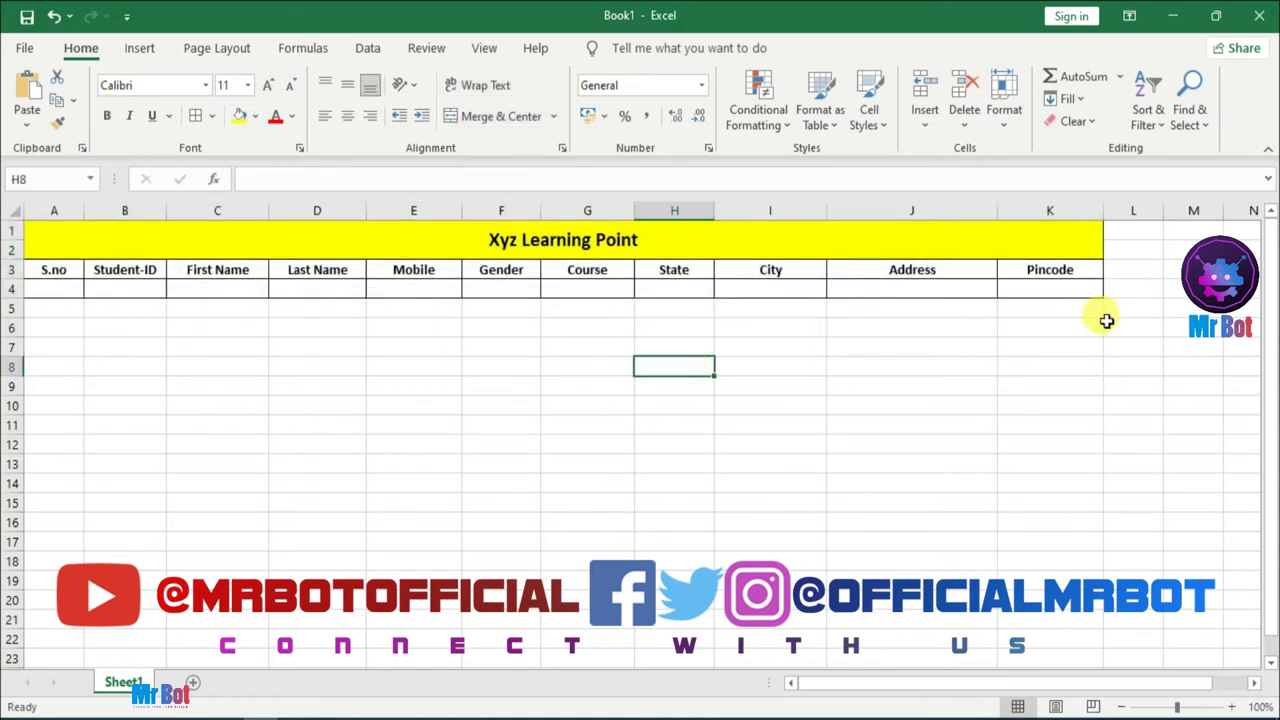
Enter 1 in cell A4, then clear it again.
click(73, 290)
text(1)
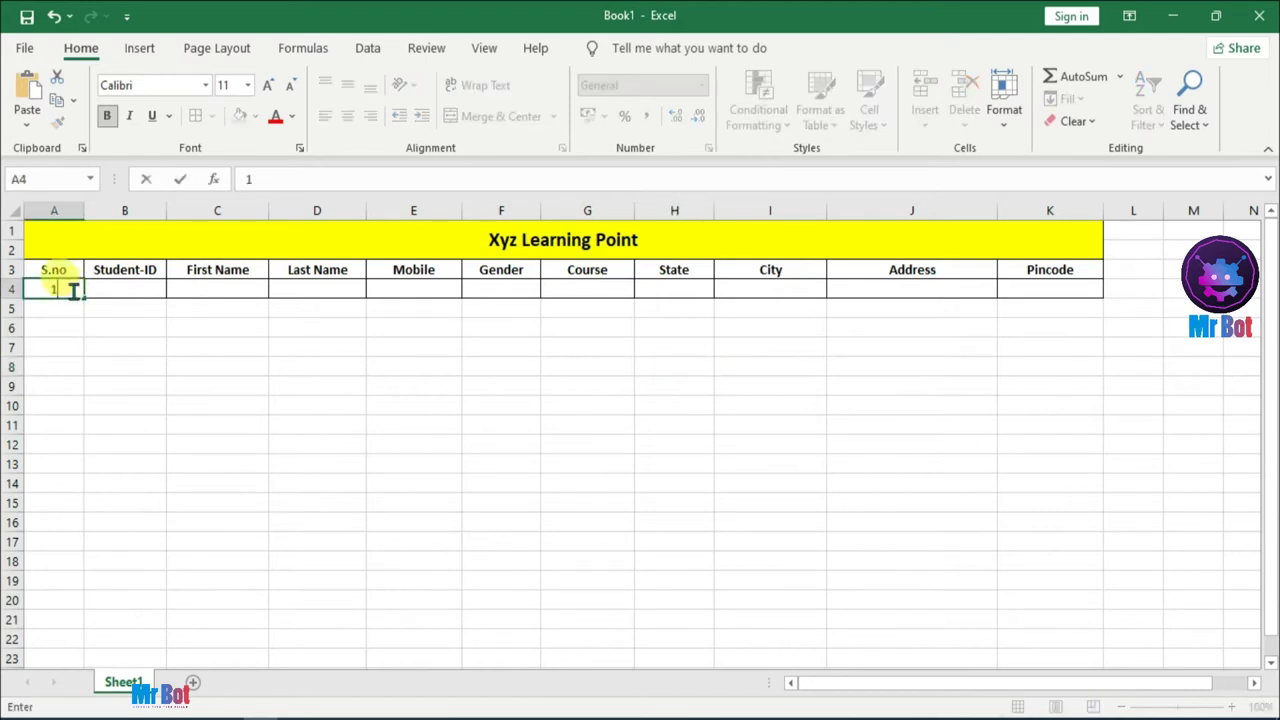
key(Return)
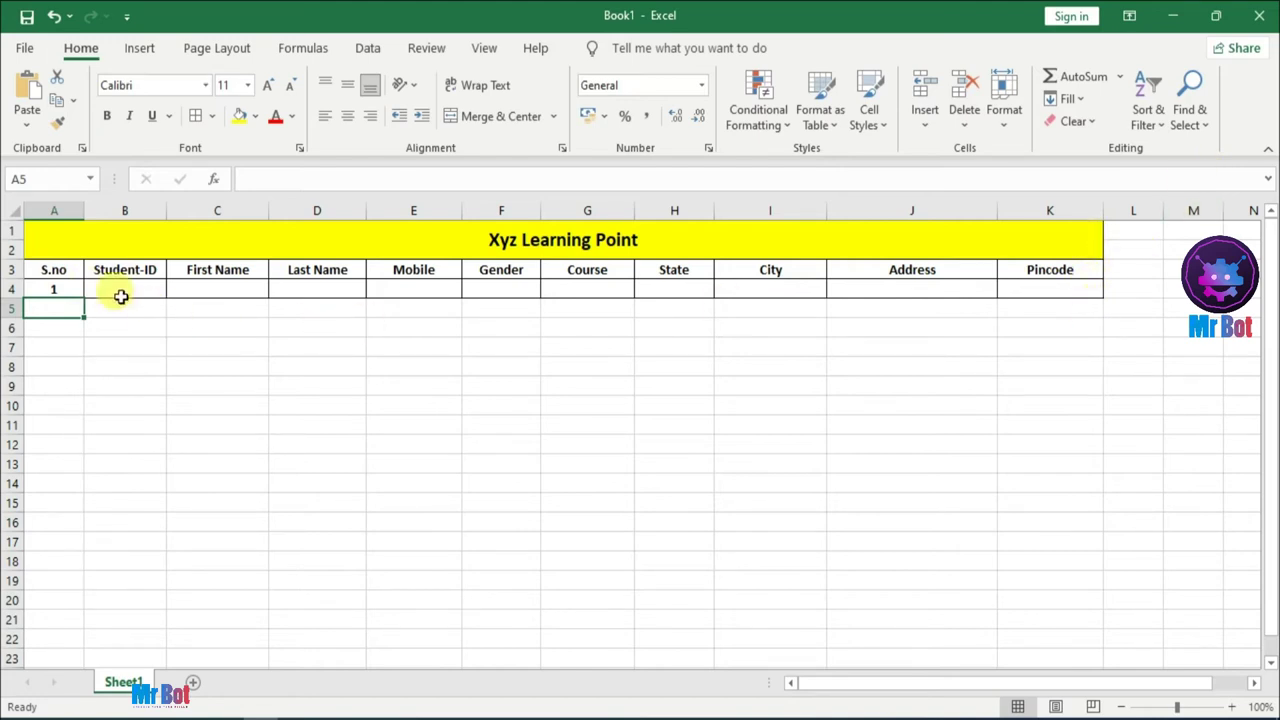
click(76, 285)
key(BackSpace)
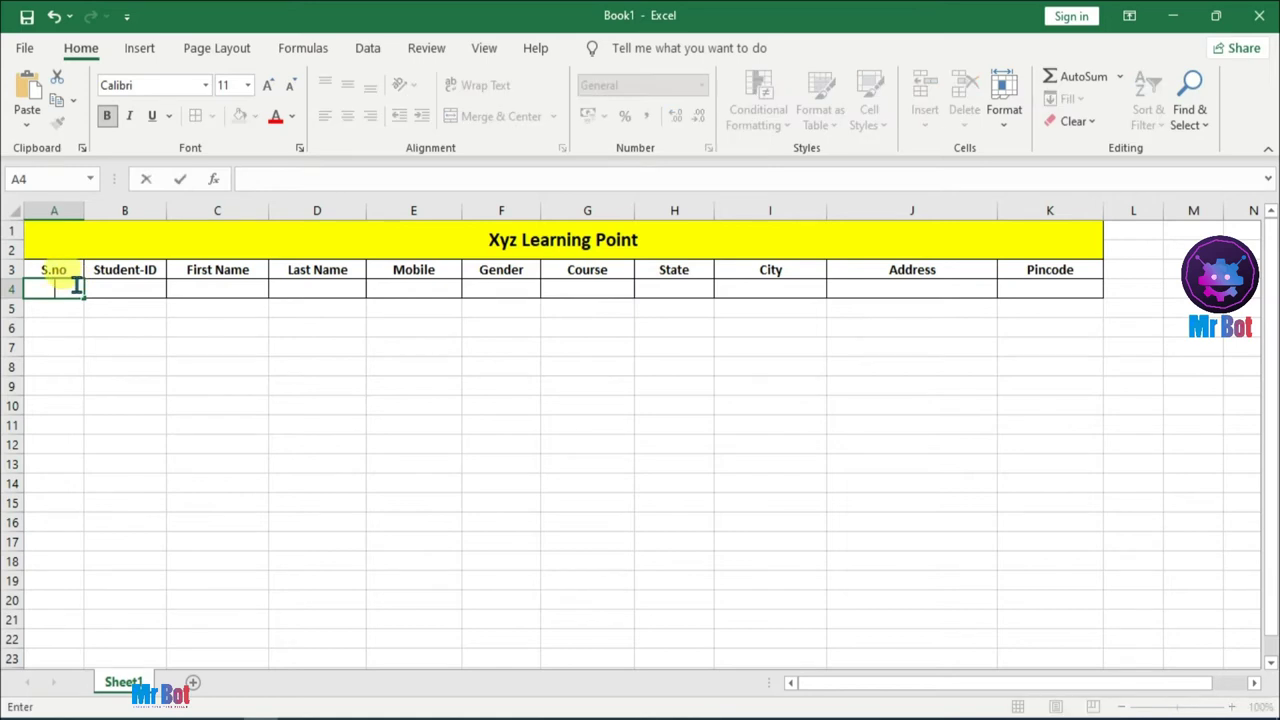
click(248, 314)
click(448, 328)
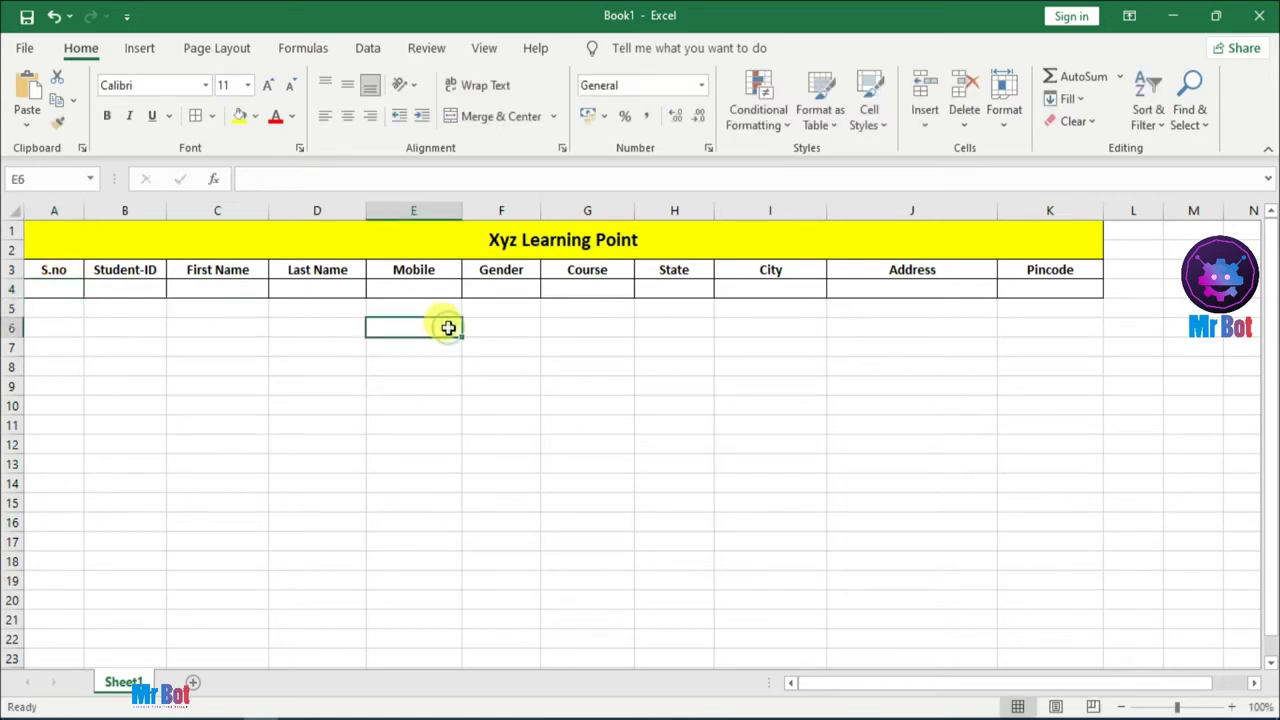
Select the headings and row 4, A3:K4, and start a table with Ctrl+T.
click(47, 271)
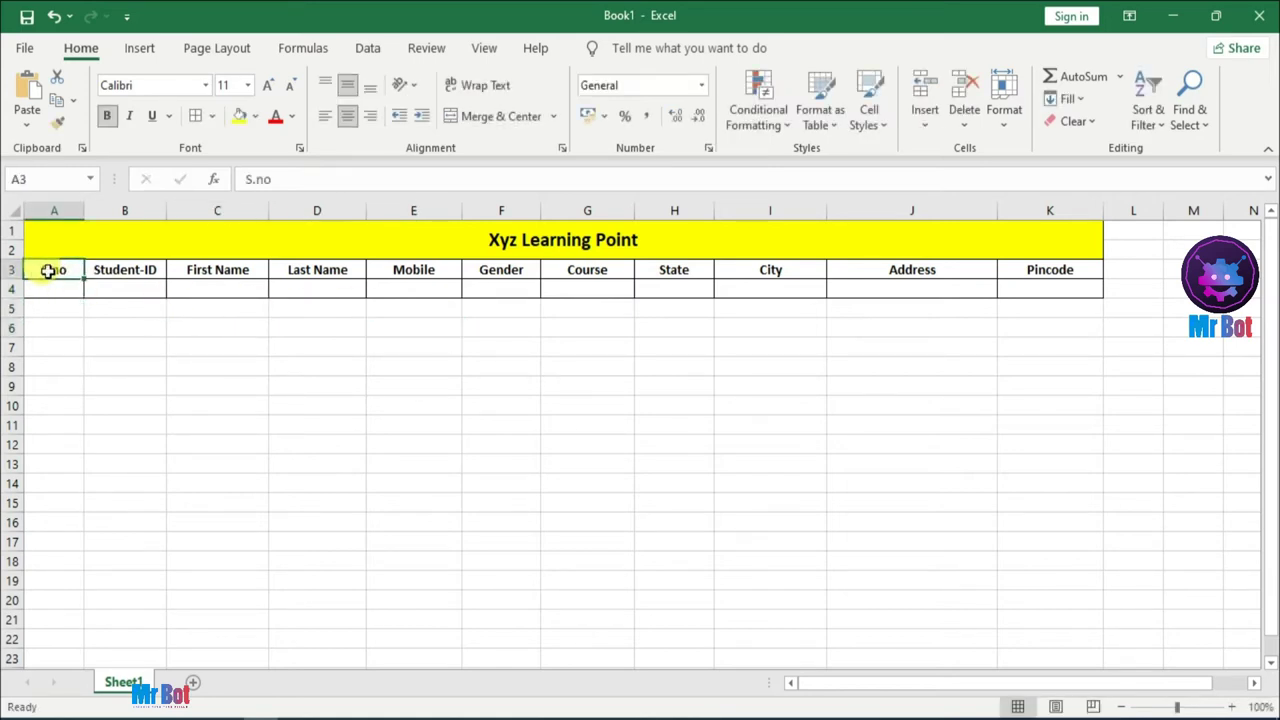
key(shift+Right)
key(shift+Right)
key(shift+Right)
key(shift+Right)
key(shift+Right)
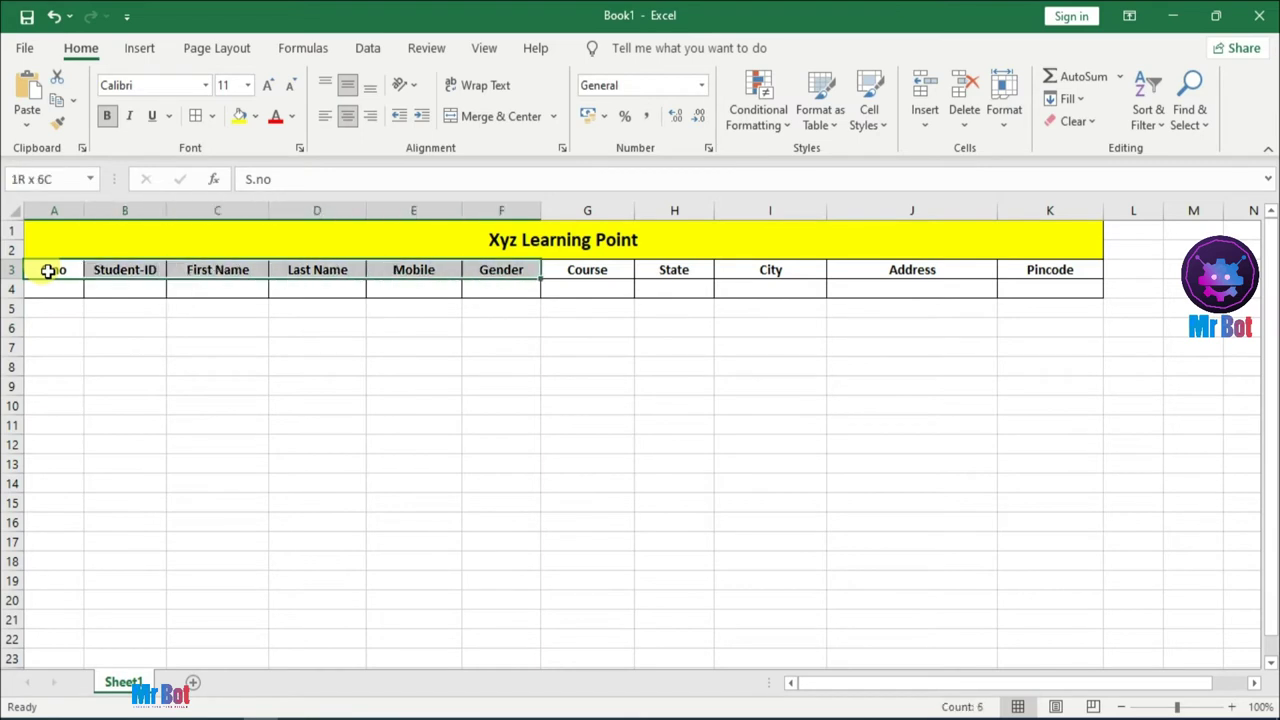
key(shift+Right)
key(shift+Right)
key(shift+Right)
key(shift+Right)
key(shift+Right)
key(shift+Down)
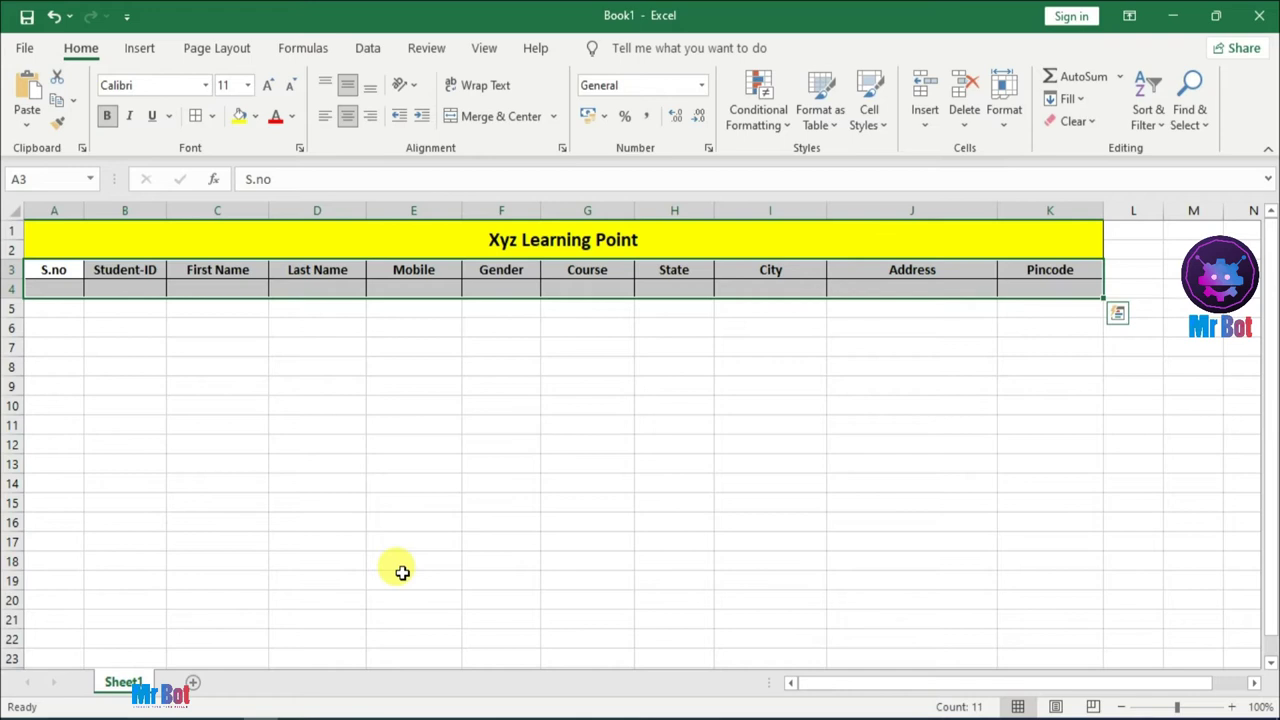
key(ctrl+t)
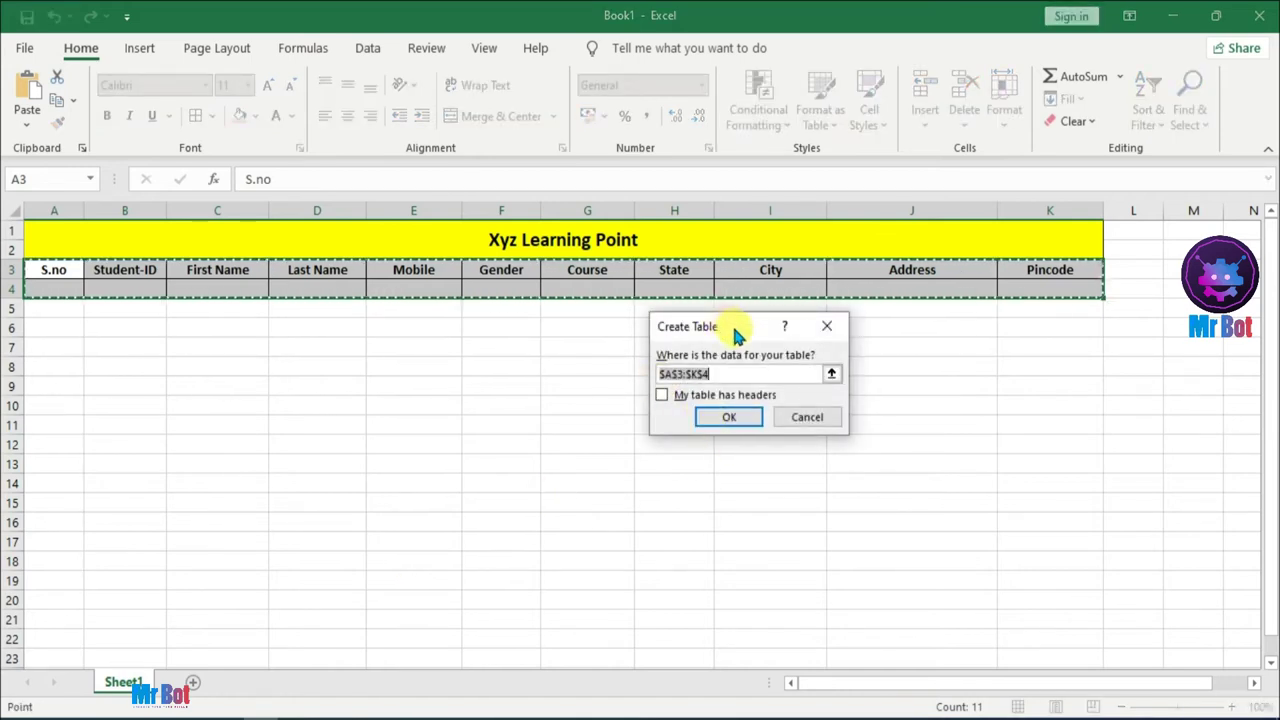
Create the table on $A$3:$K$4 with 'My table has headers' ticked.
drag(733, 322, 671, 323)
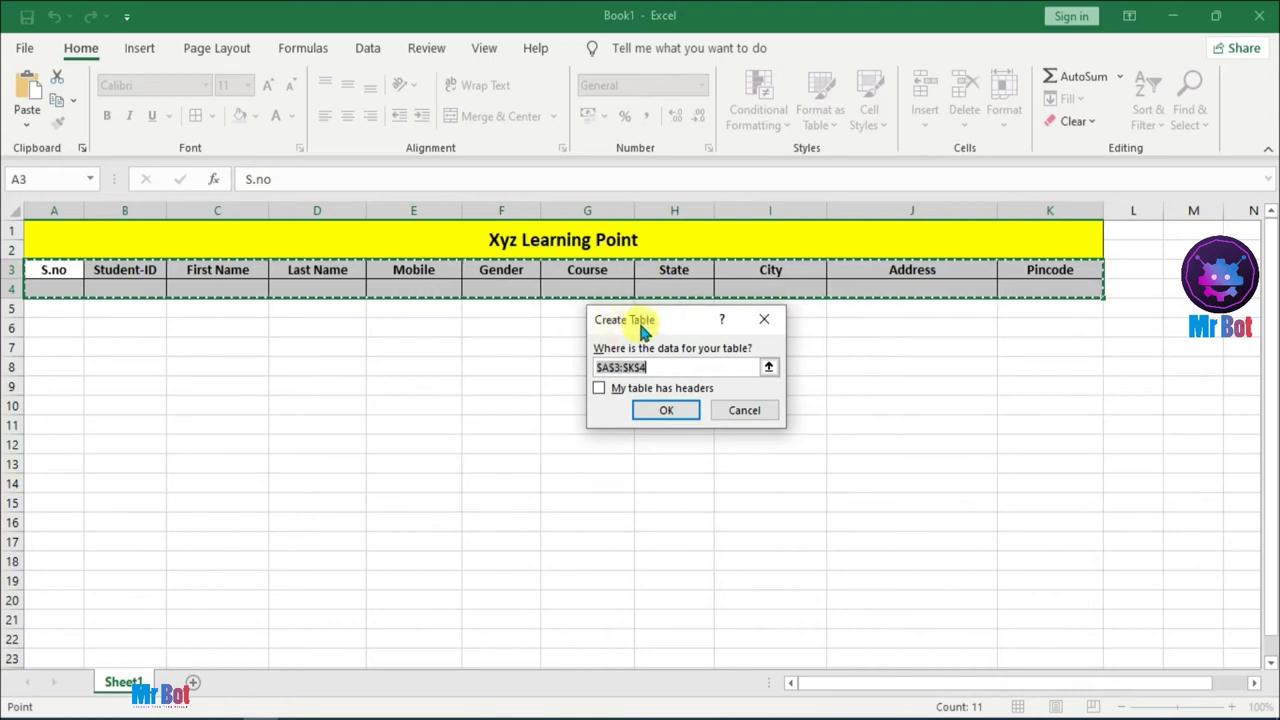
click(600, 390)
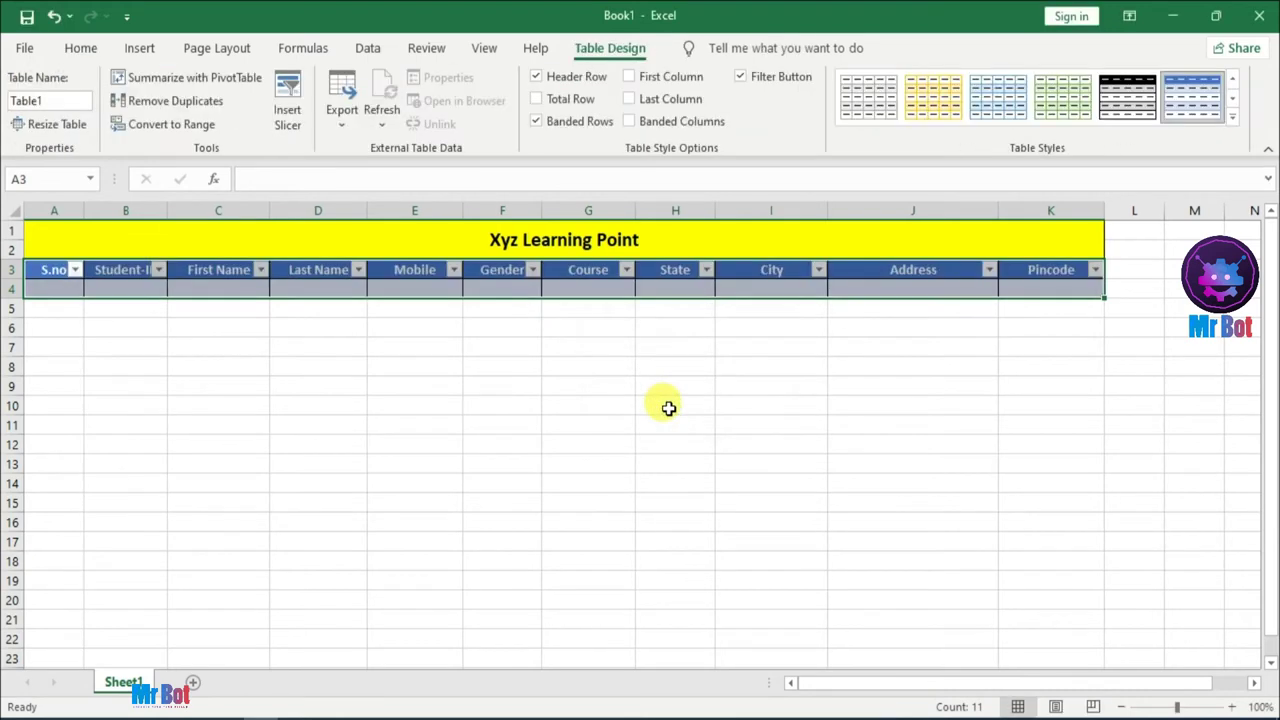
Give Table1 a blue Medium style from the Table Styles gallery.
click(1232, 117)
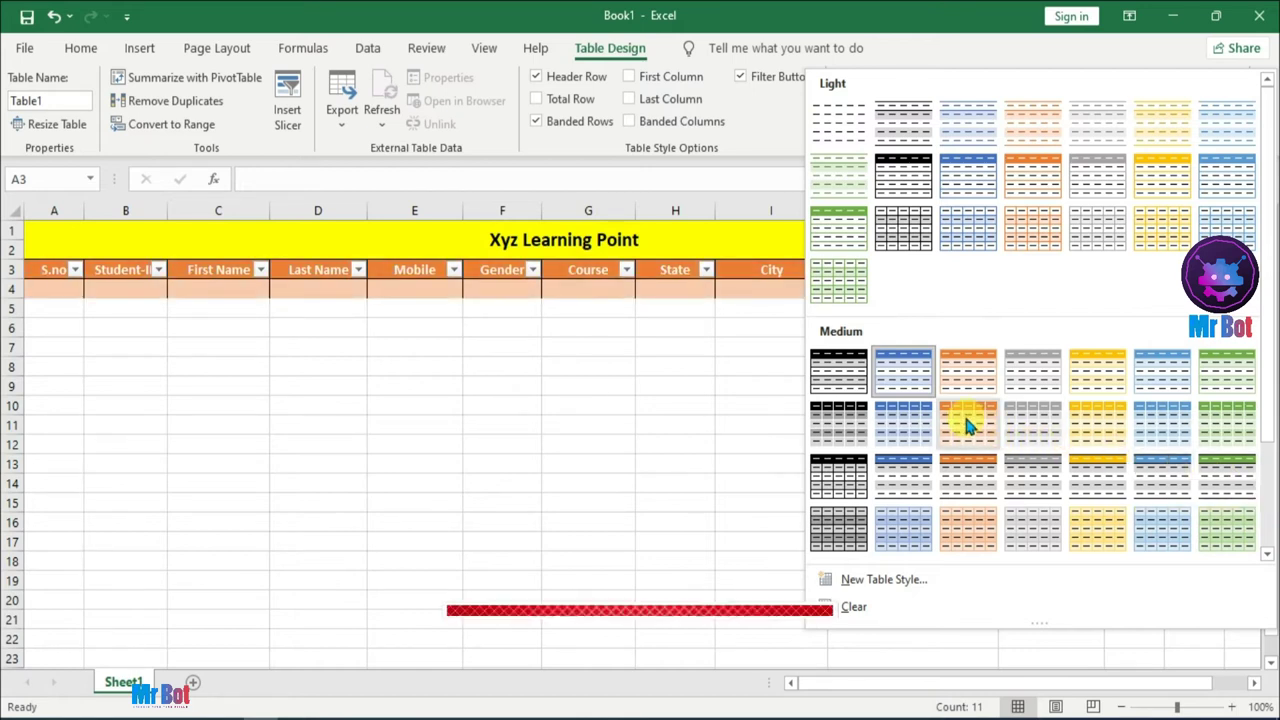
click(908, 426)
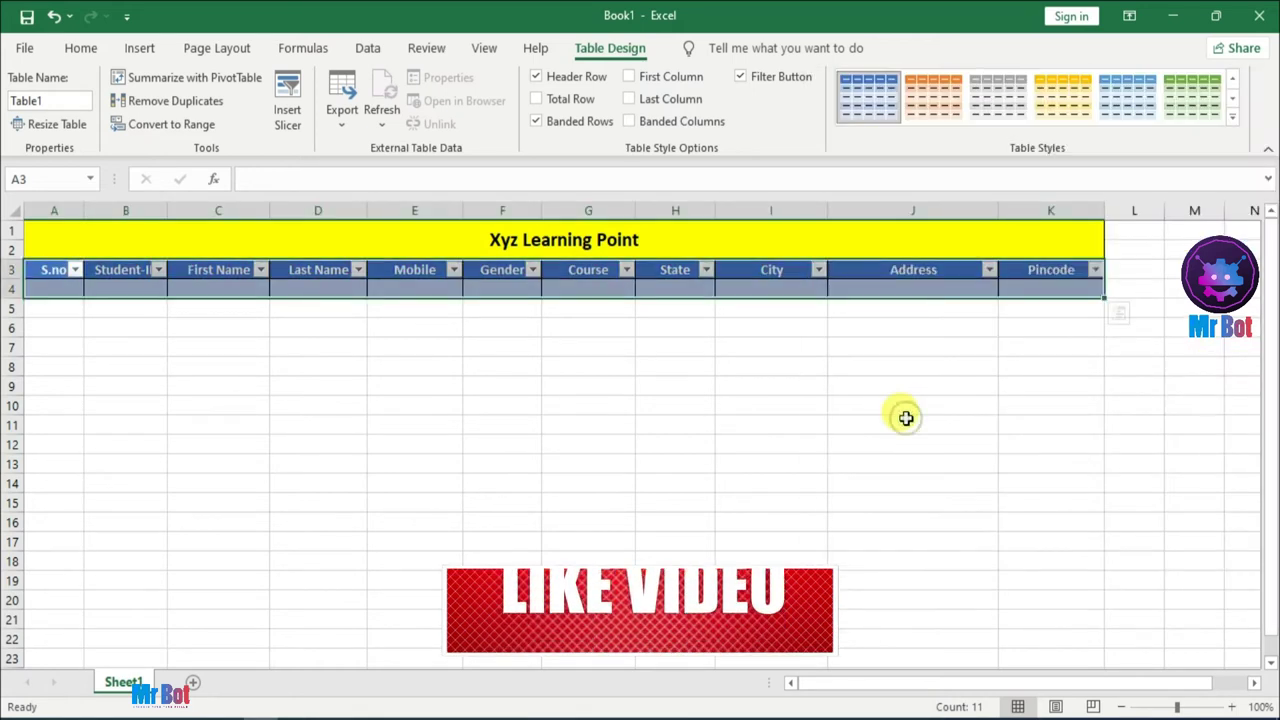
click(668, 408)
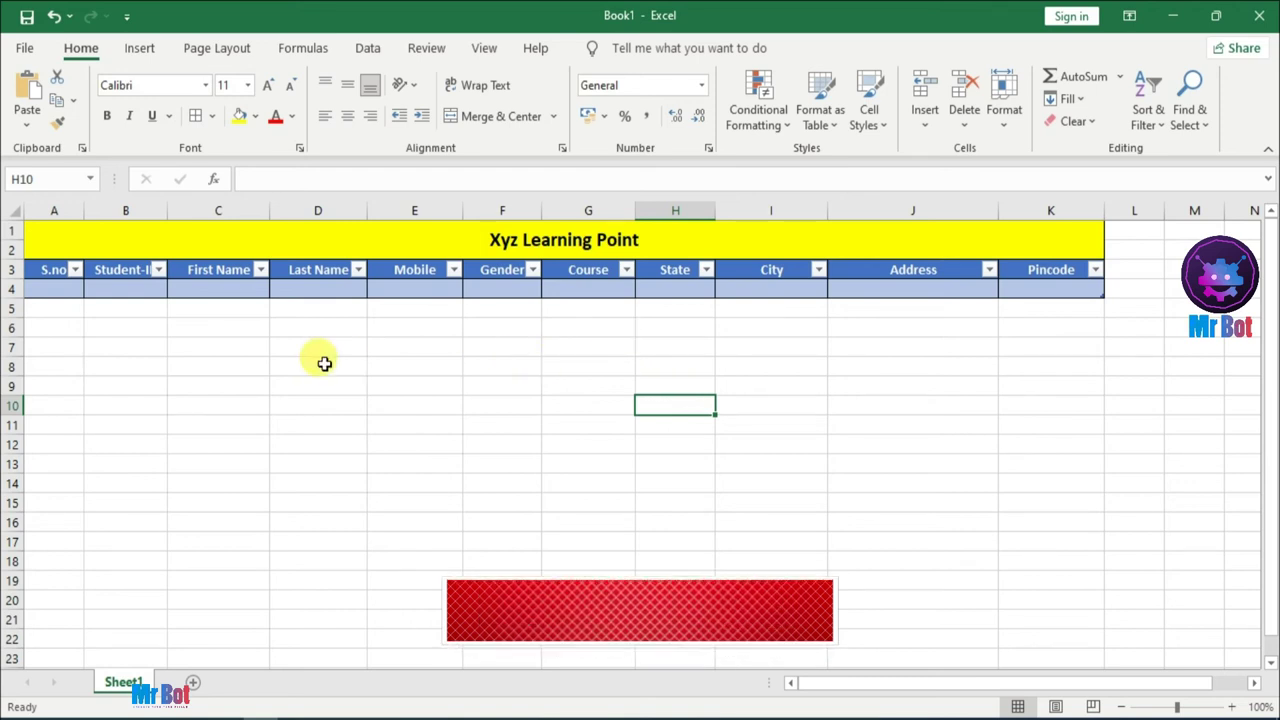
Open Excel Options from the File menu and shift its window slightly.
click(25, 52)
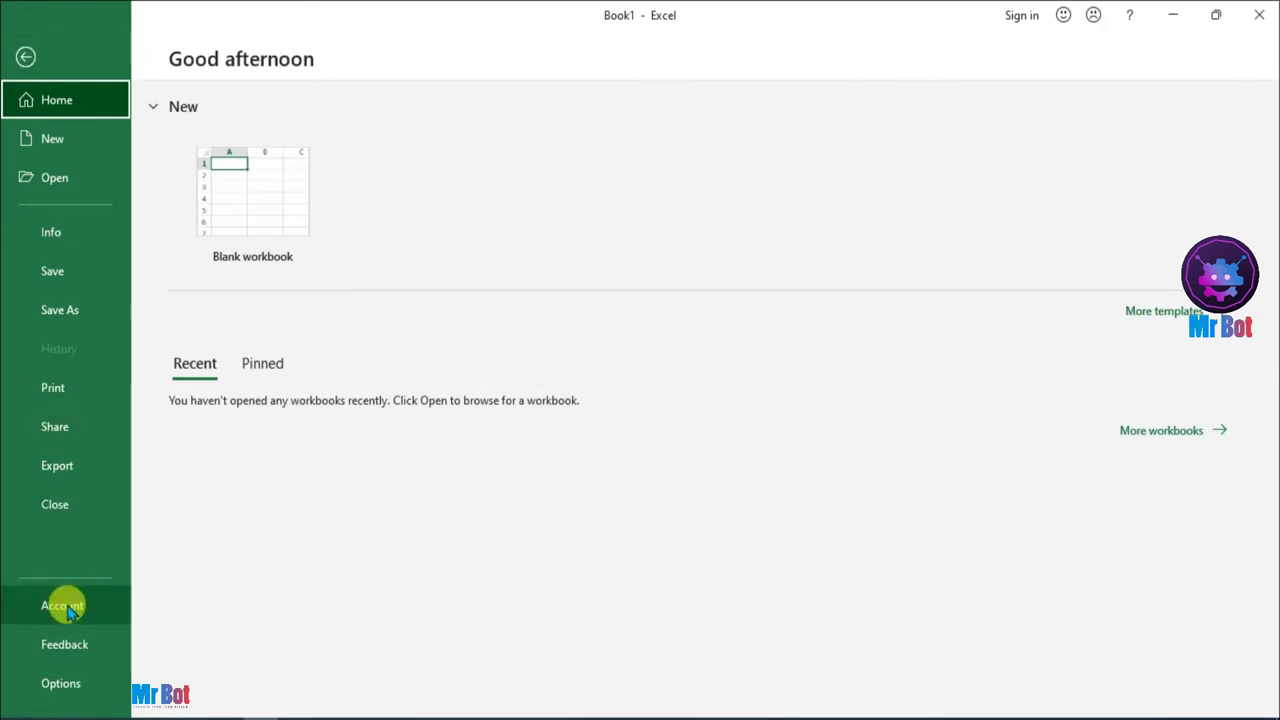
click(61, 683)
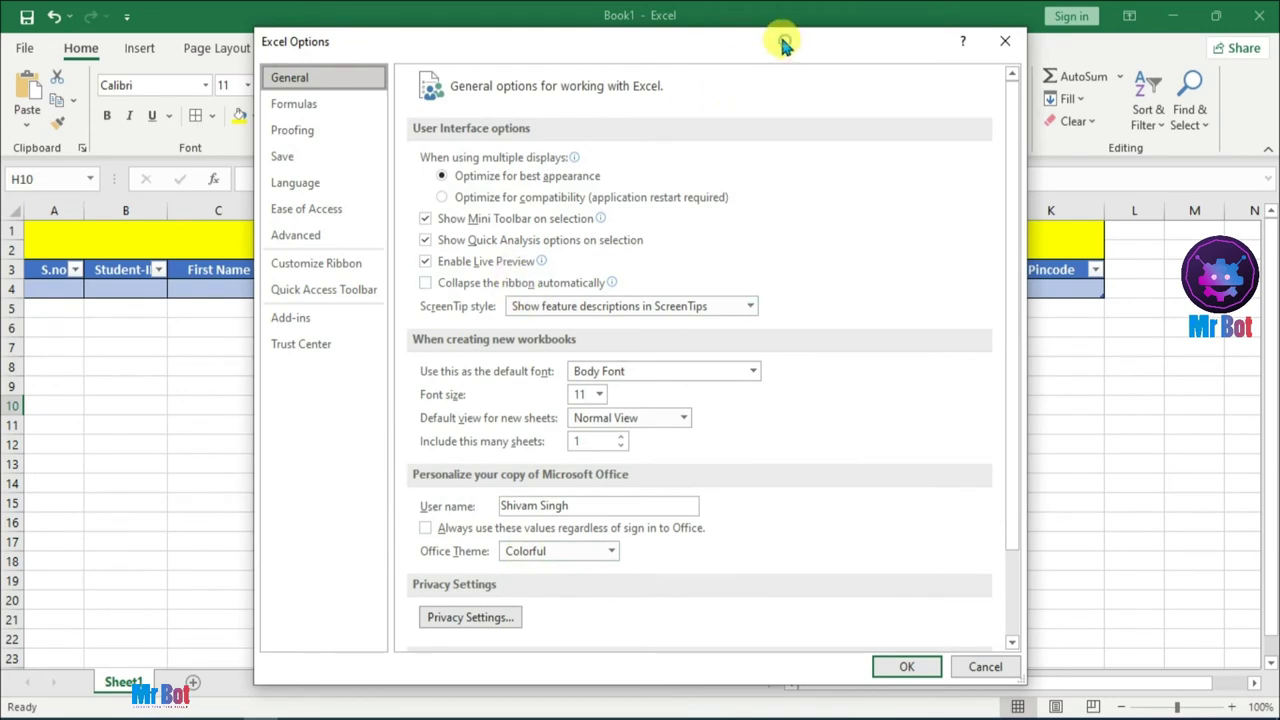
drag(785, 45, 777, 41)
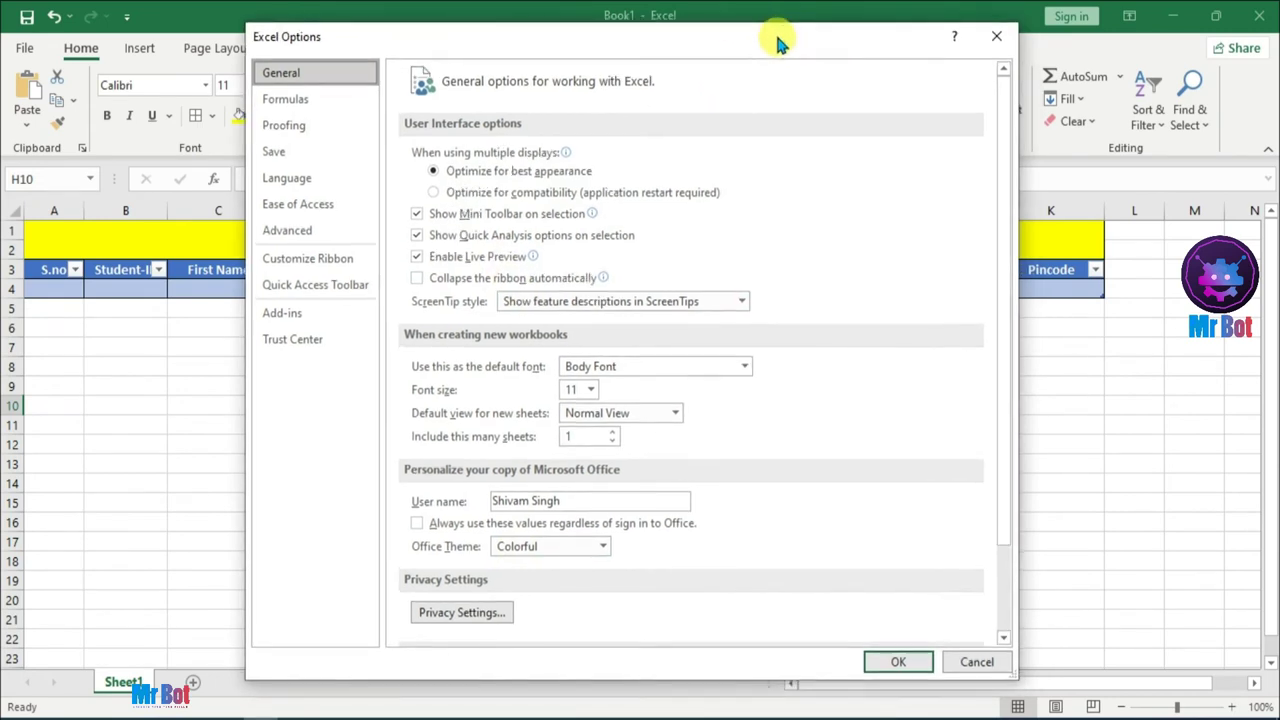
On the Customize Ribbon page, set 'Choose commands from' to All Commands.
click(325, 273)
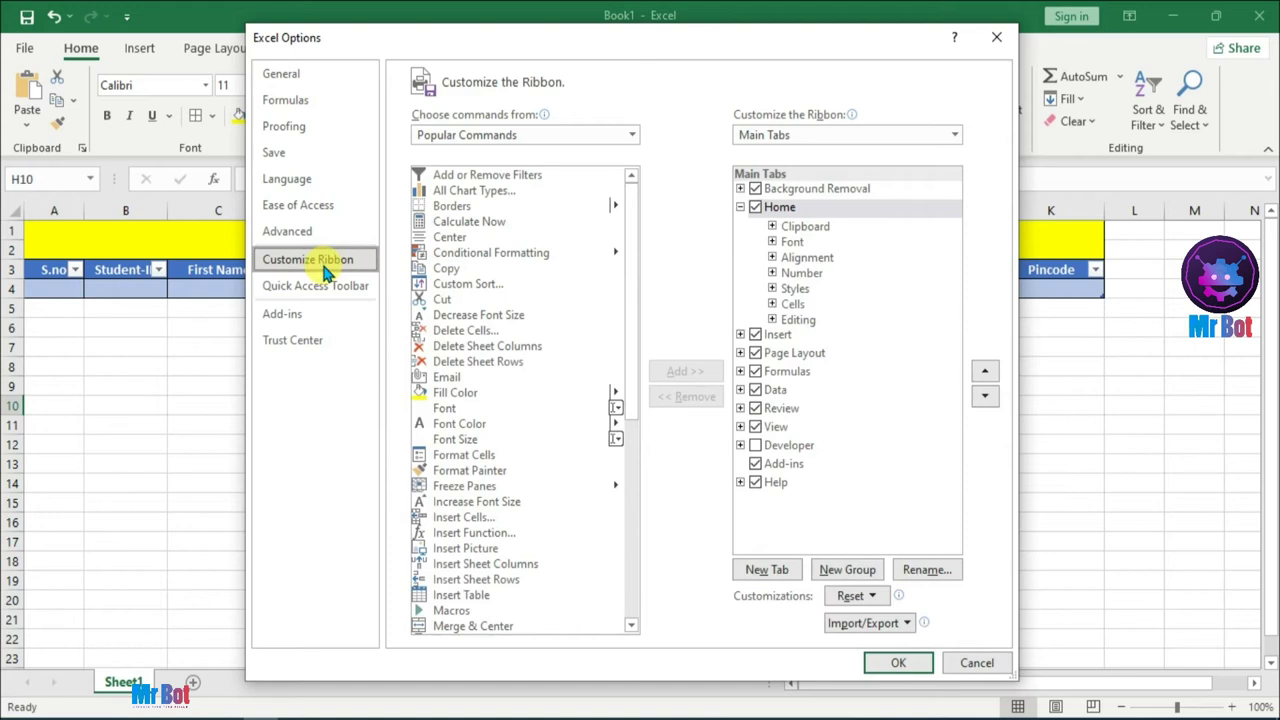
click(636, 135)
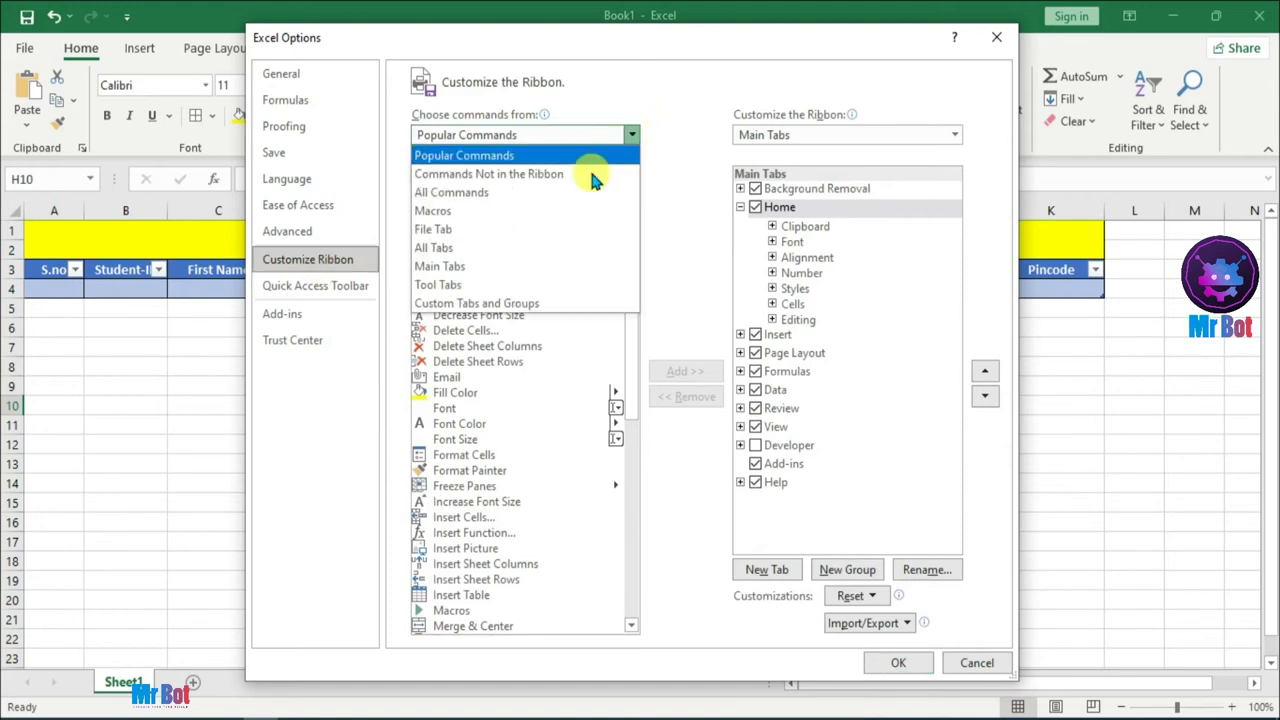
click(539, 192)
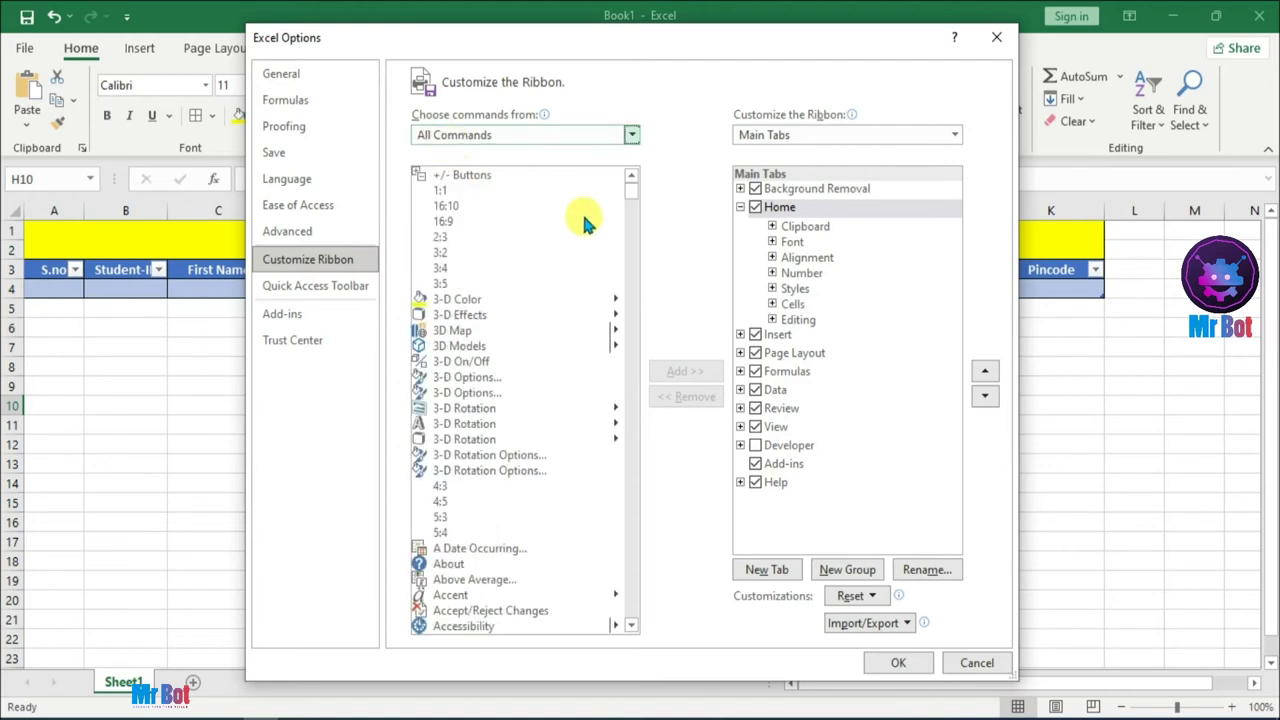
Scroll down the All Commands list and select the Form... command.
drag(632, 193, 632, 328)
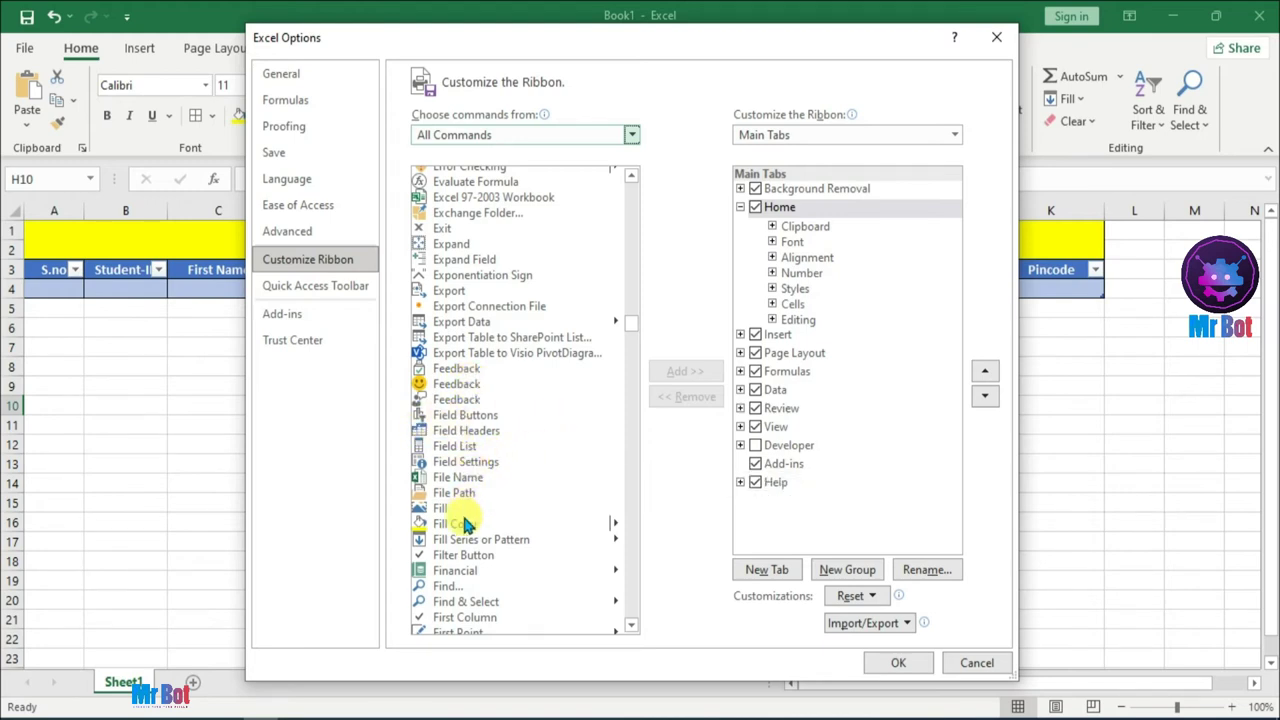
click(632, 628)
click(632, 628)
click(632, 628)
click(632, 628)
click(632, 628)
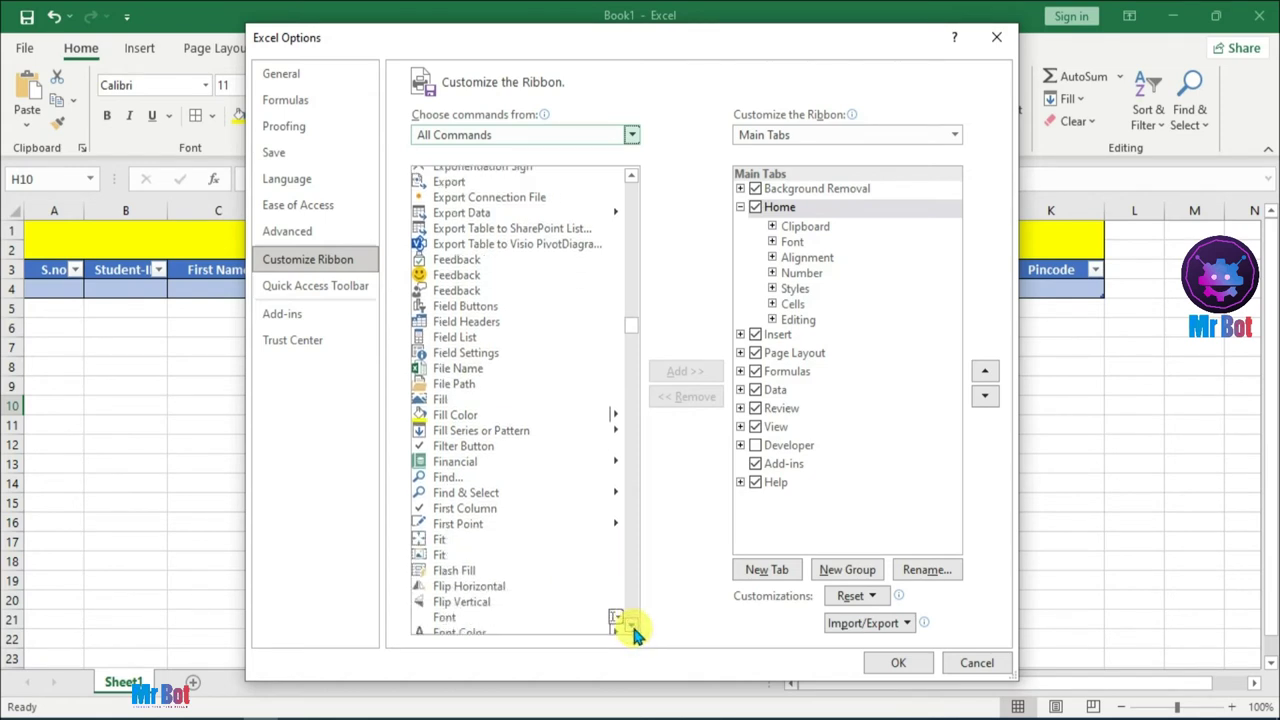
click(632, 628)
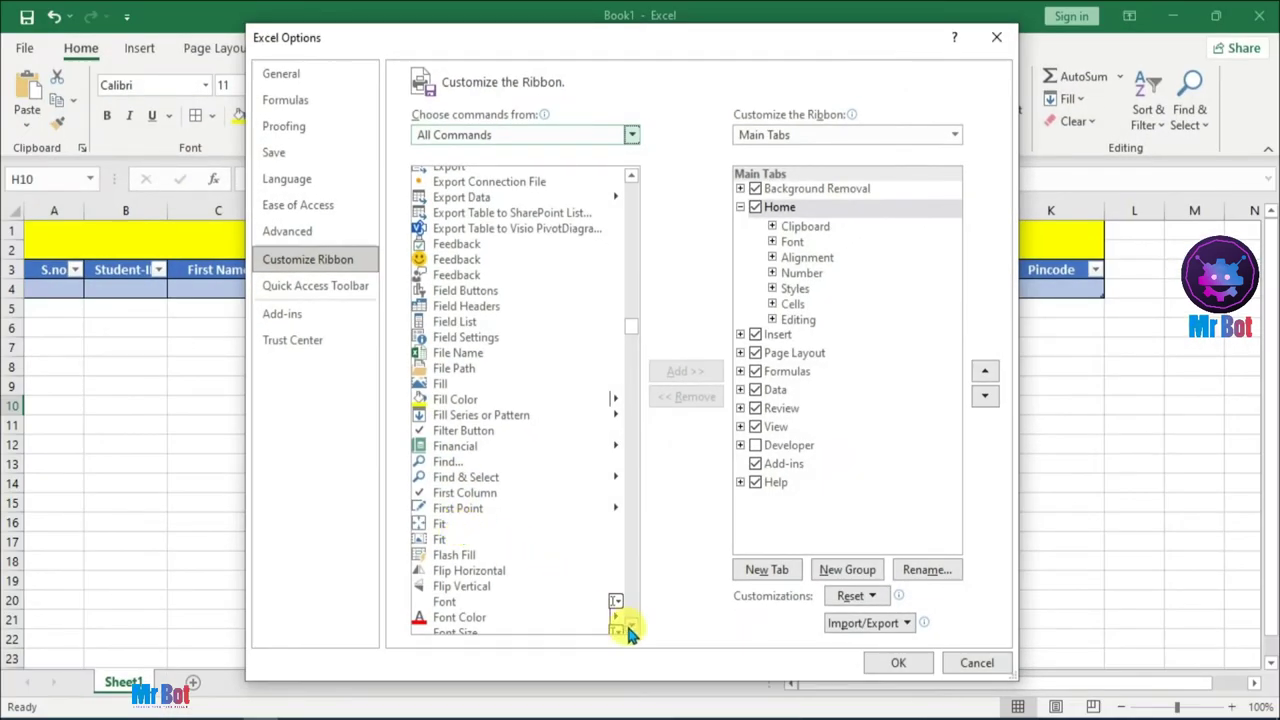
click(630, 630)
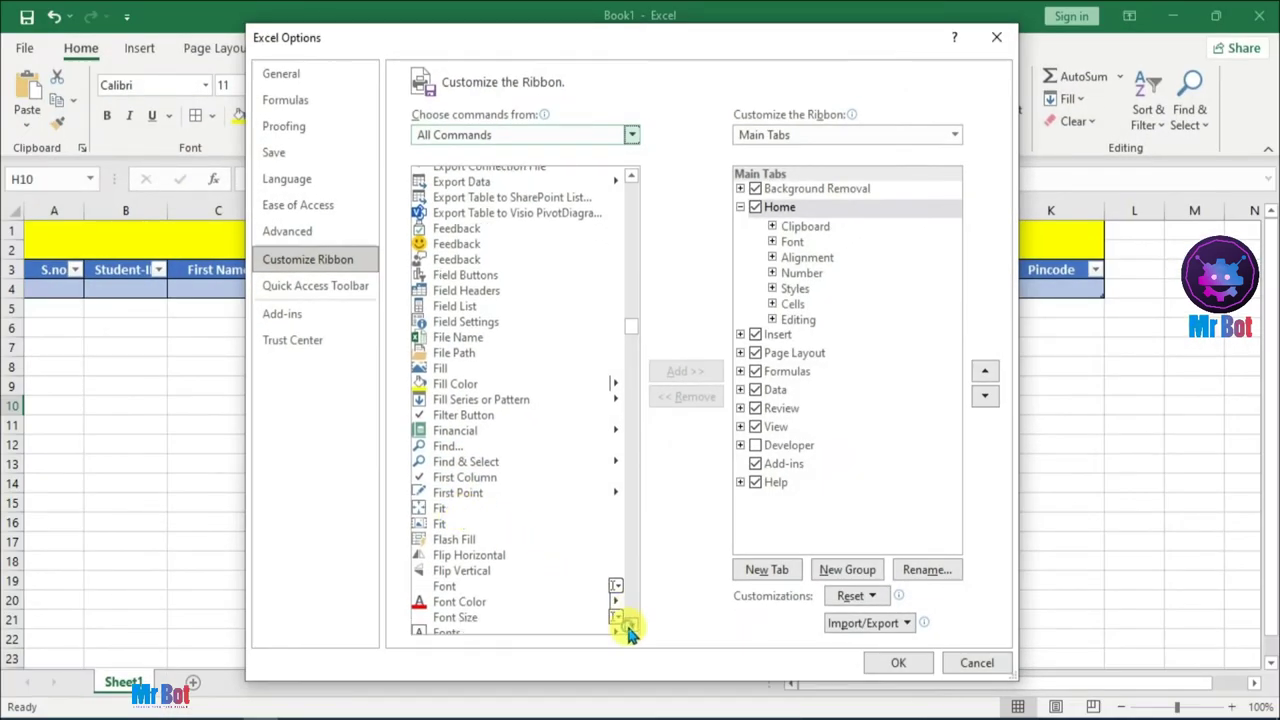
click(630, 630)
click(630, 630)
click(630, 630)
click(630, 628)
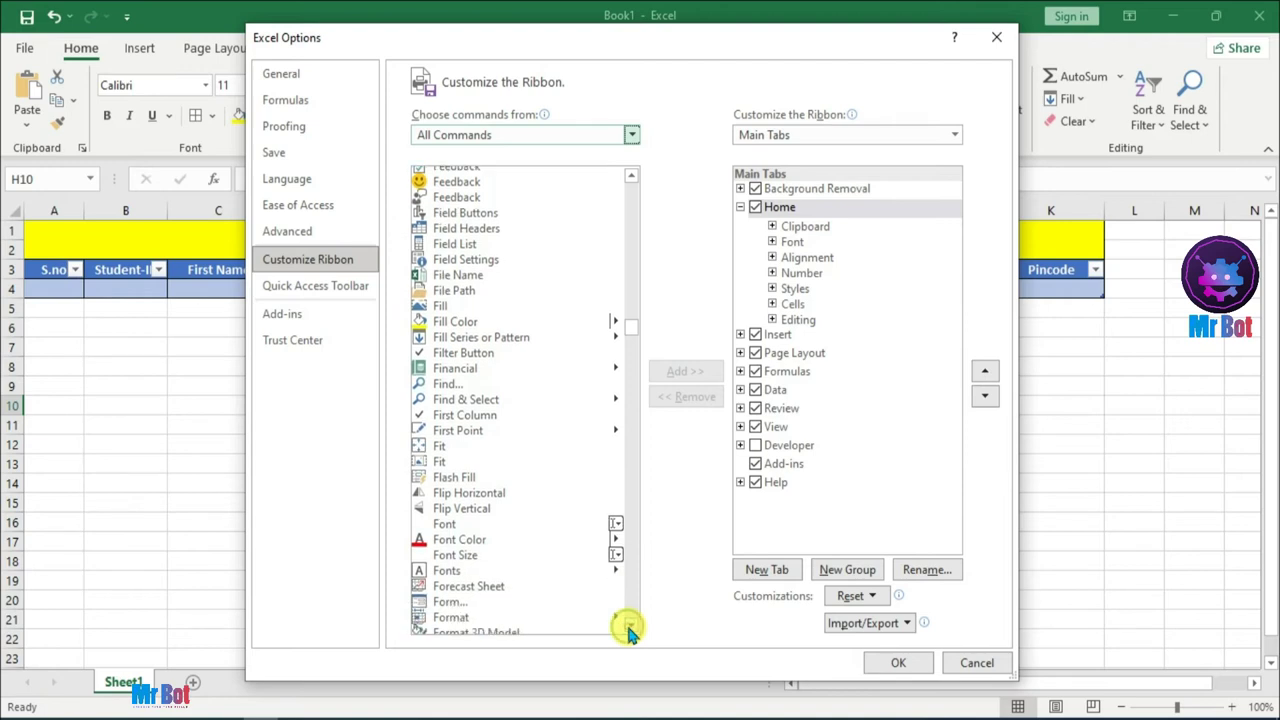
click(448, 600)
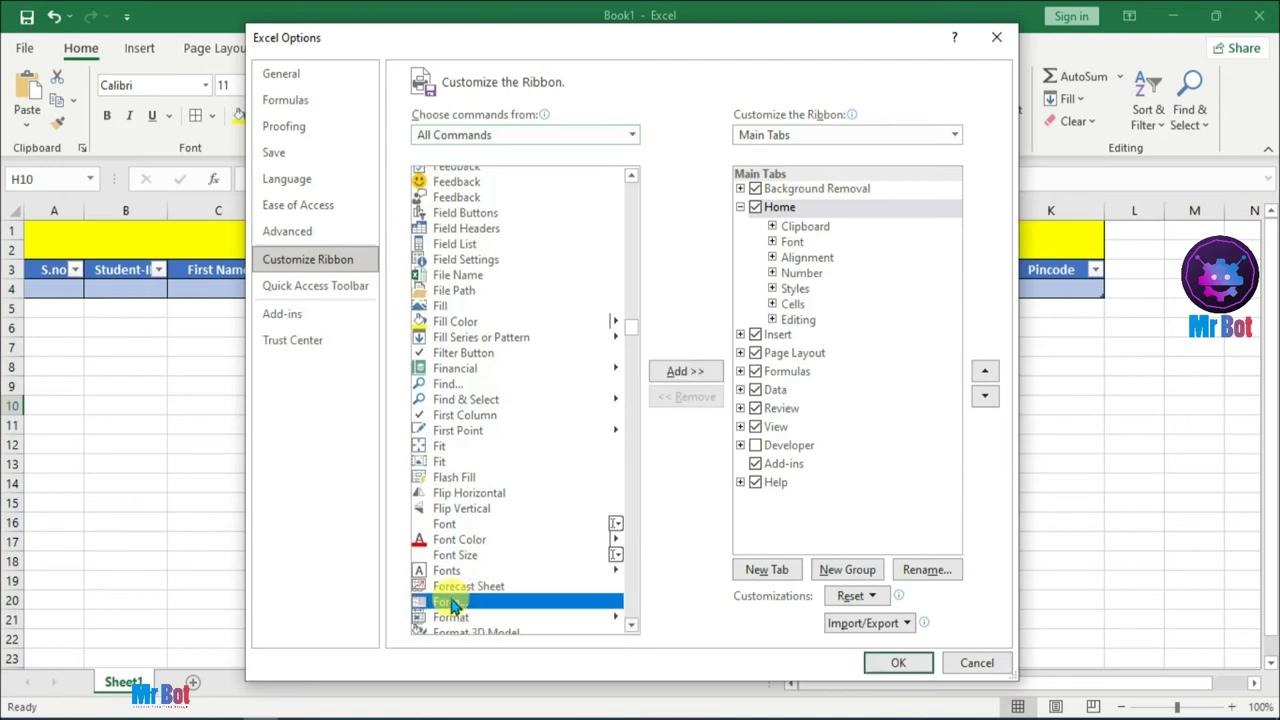
click(630, 628)
click(630, 628)
click(630, 628)
click(630, 628)
click(630, 628)
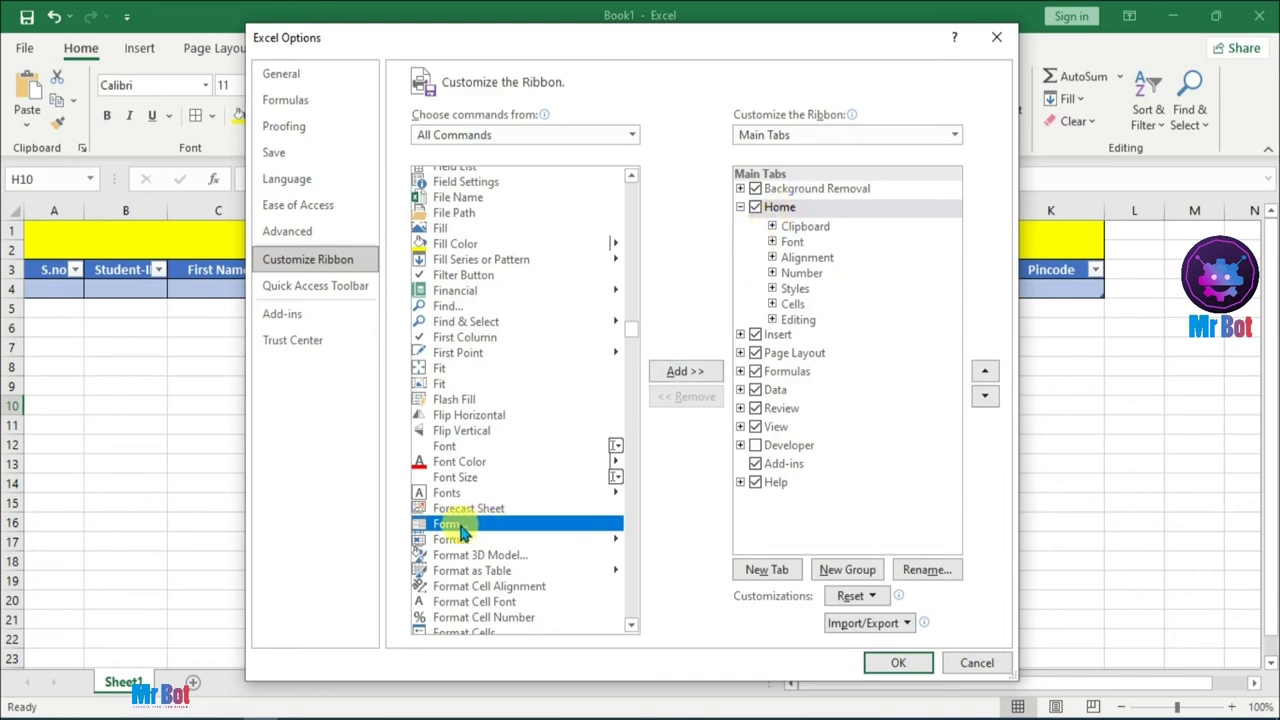
click(785, 208)
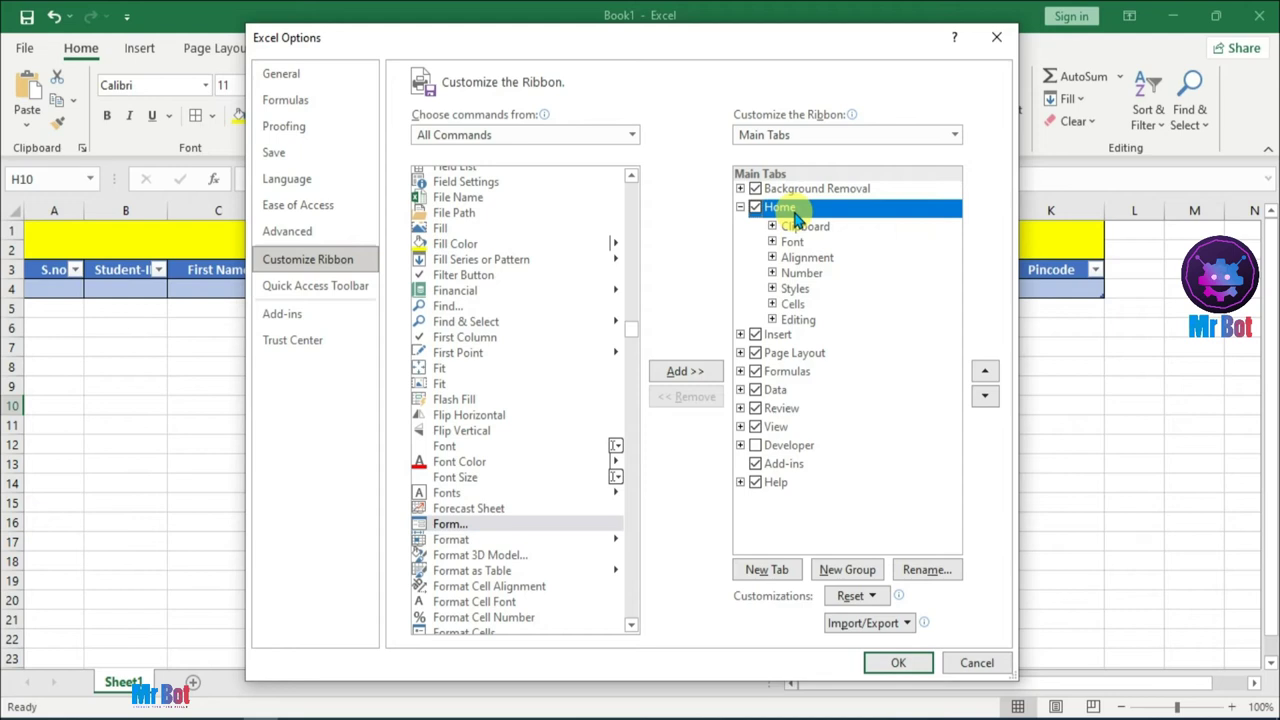
click(868, 572)
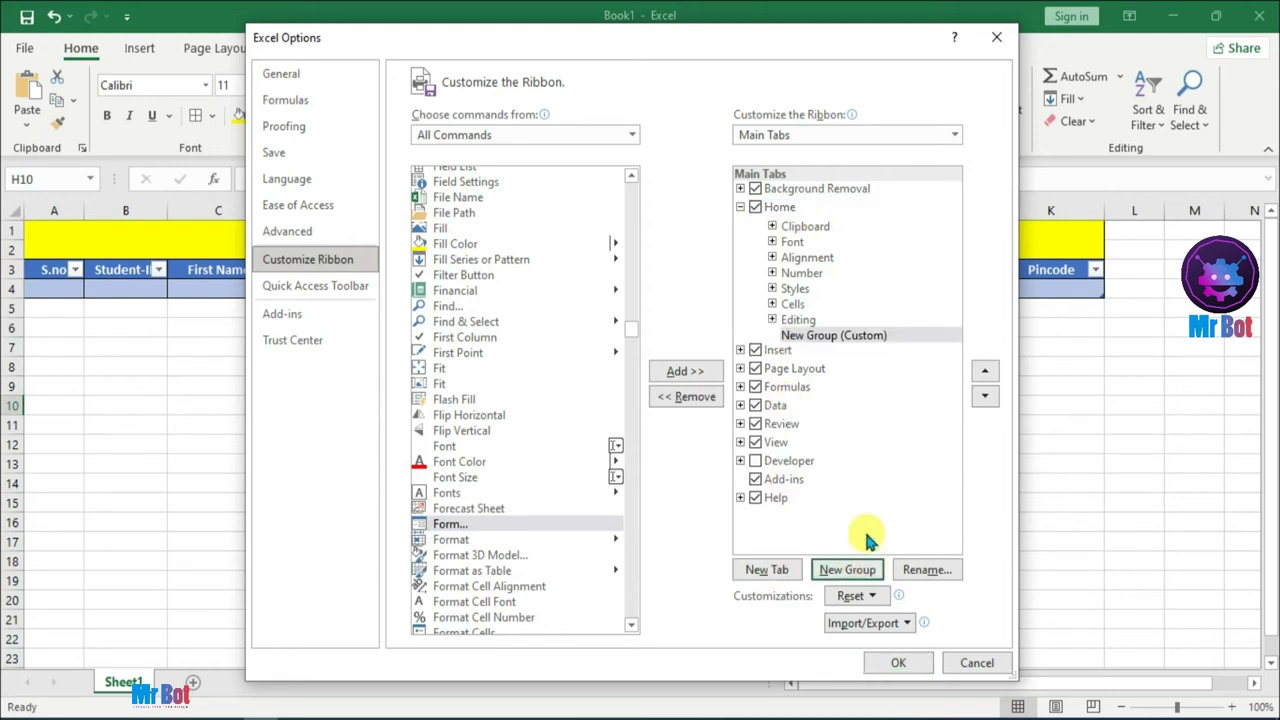
click(851, 338)
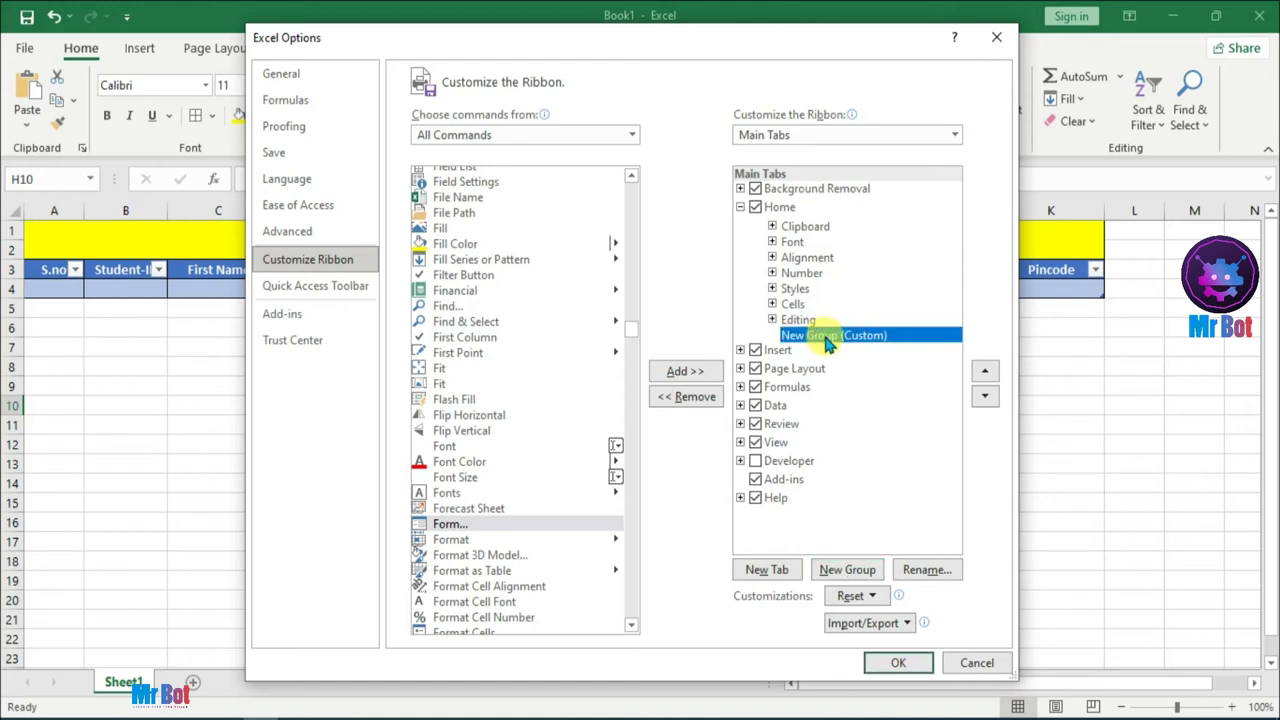
click(463, 526)
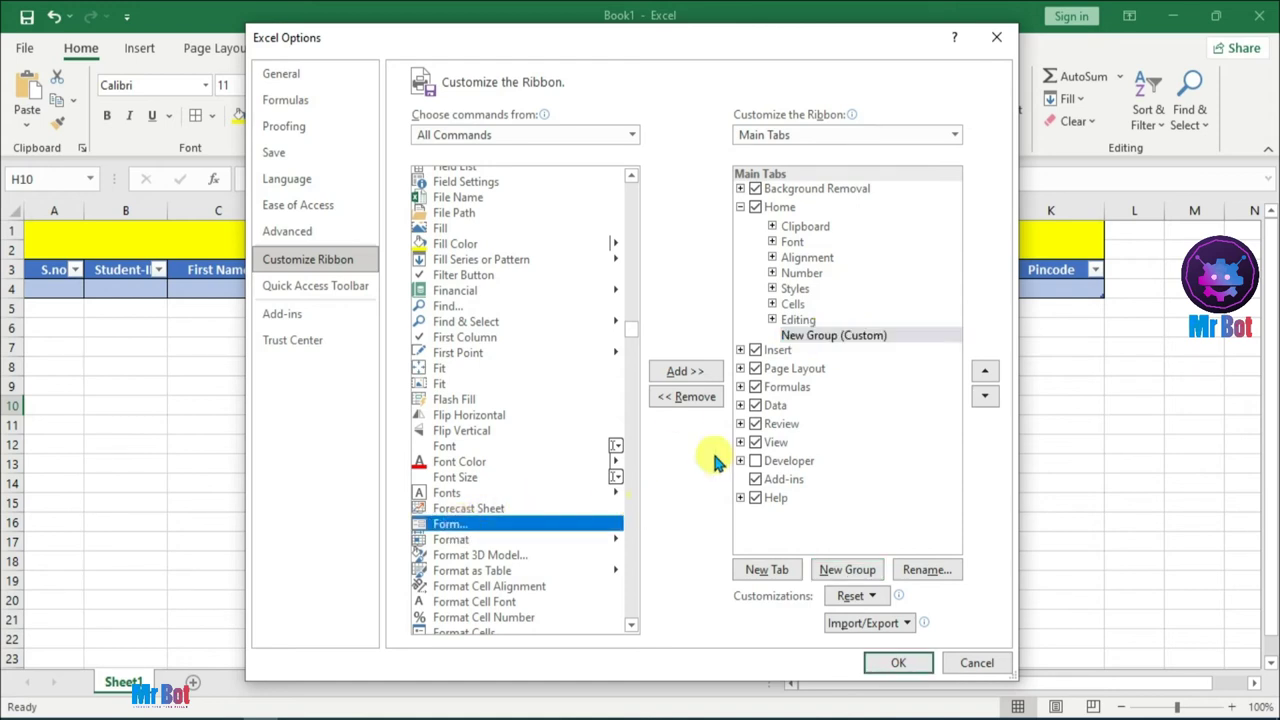
click(676, 372)
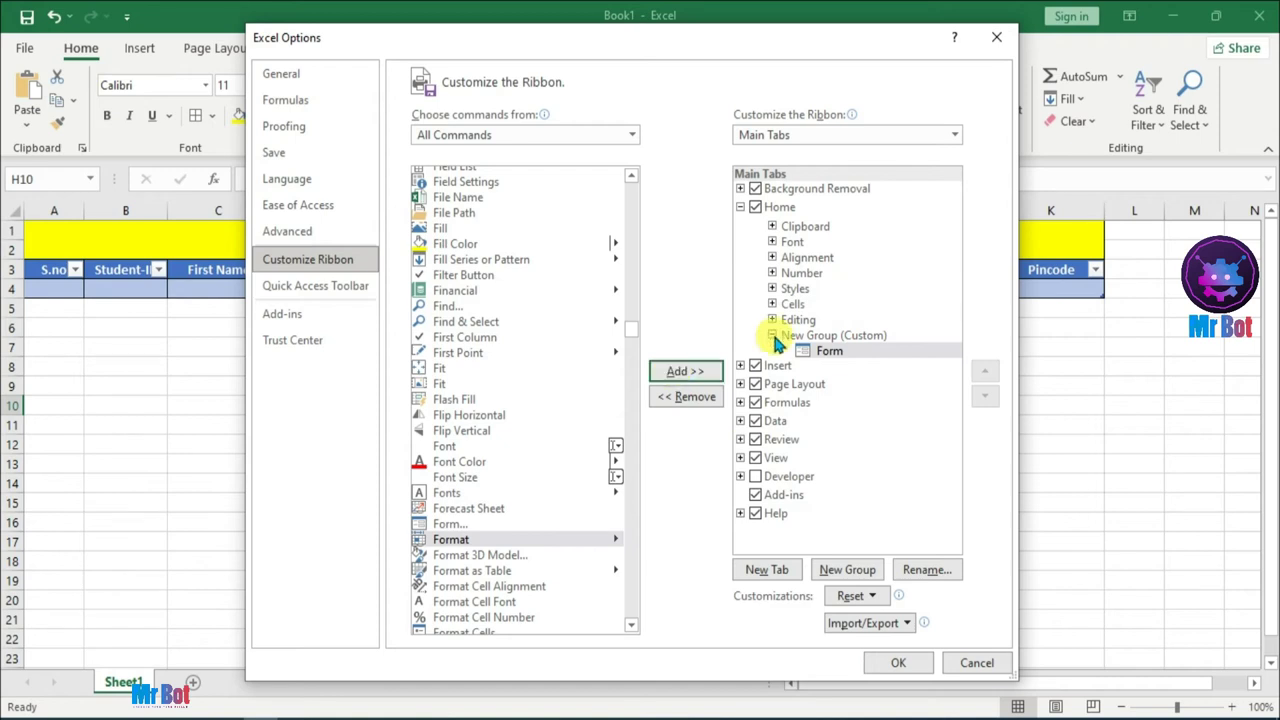
click(897, 662)
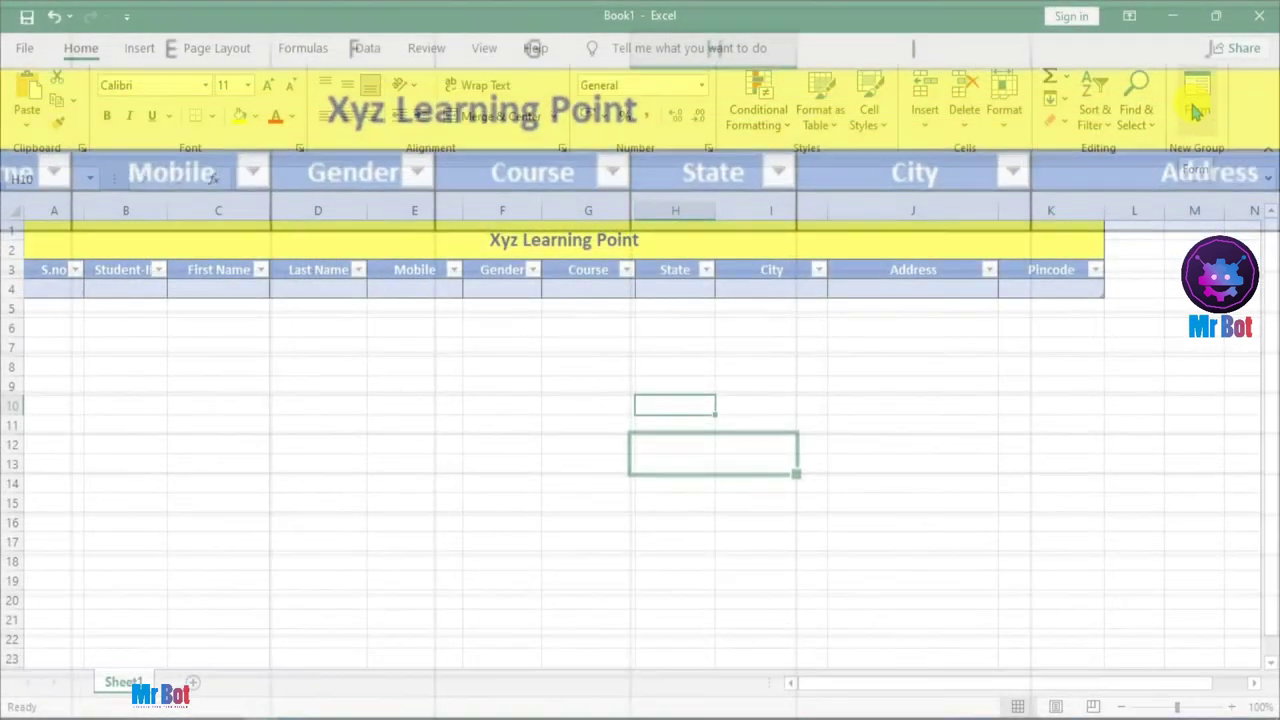
Select cell A4 and open the data form for the student table.
click(47, 288)
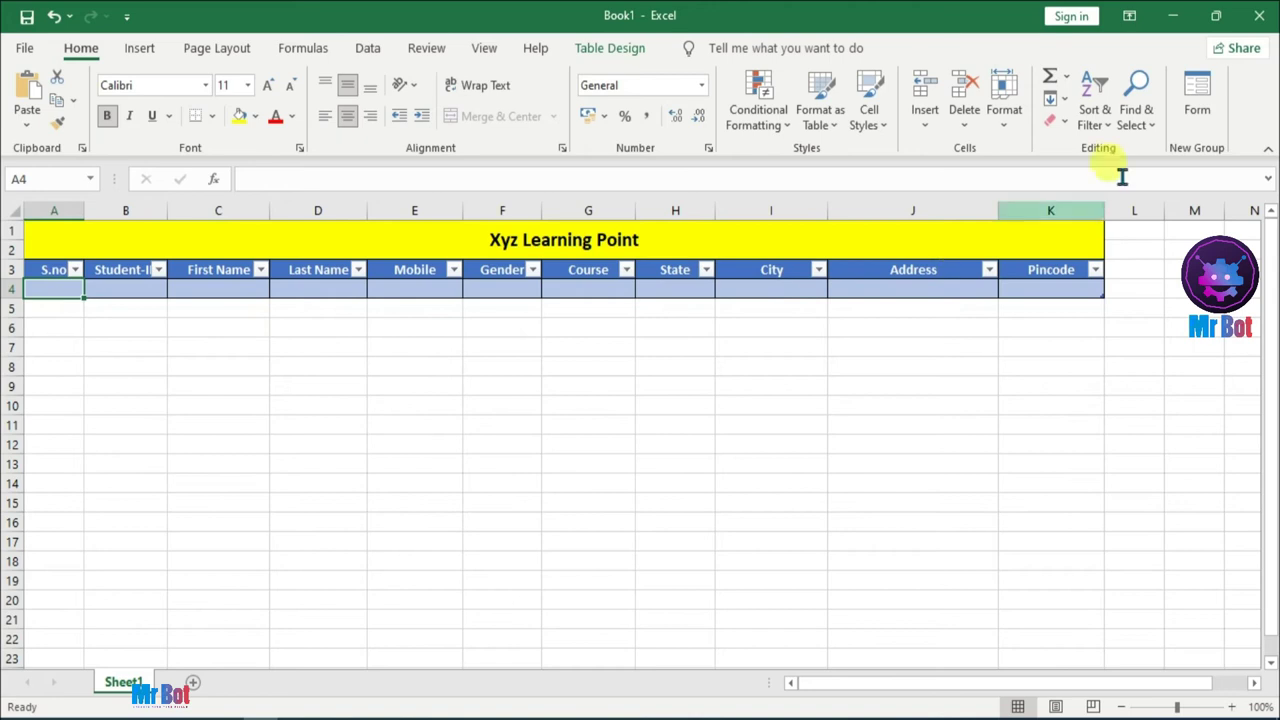
click(1197, 110)
mouse_move(661, 185)
mouse_down()
mouse_move(513, 338)
mouse_move(844, 244)
mouse_up()
Start record 1 with S.no 1, the student ID, and the student's first and last names.
text(1)
key(Tab)
text(1)
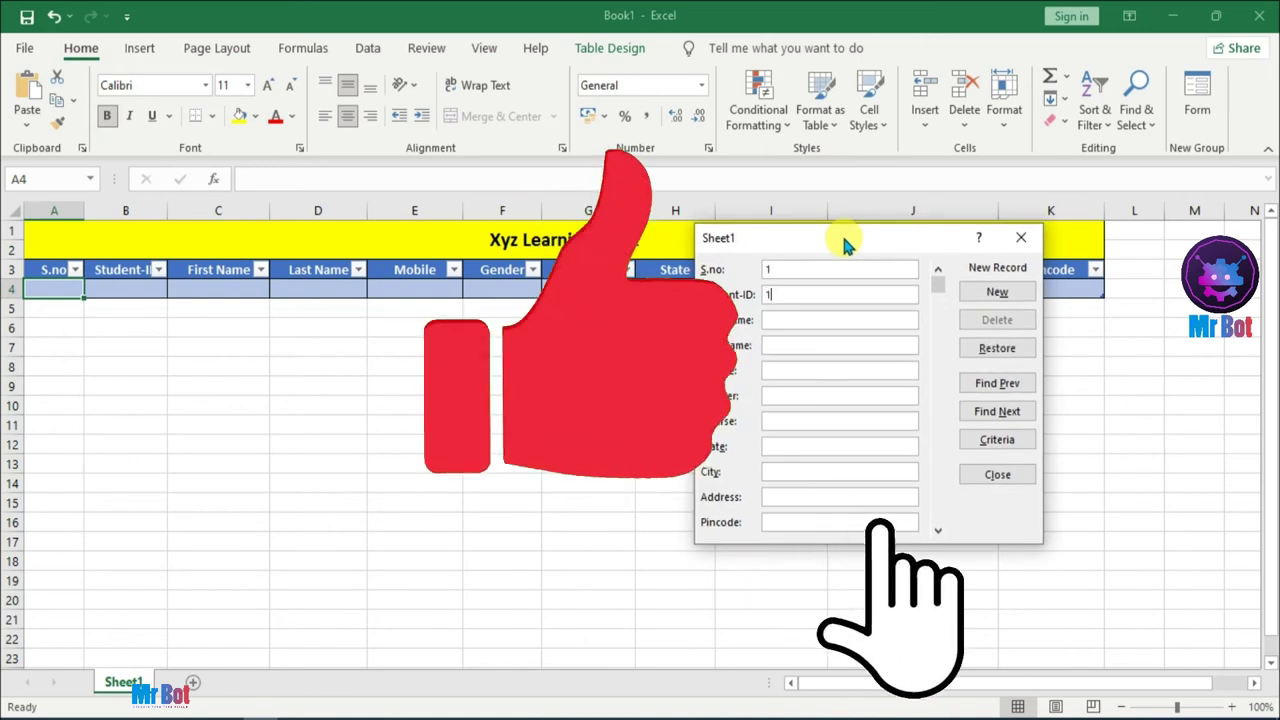
text(012556)
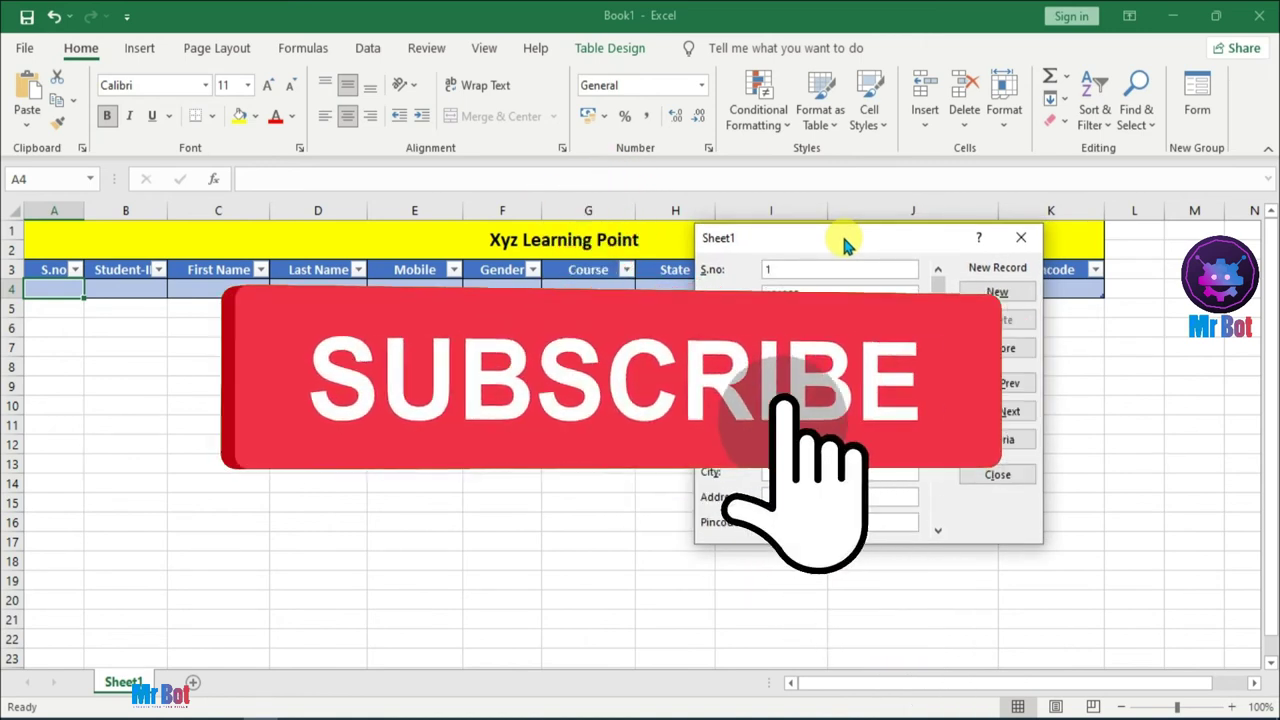
key(Tab)
text(S)
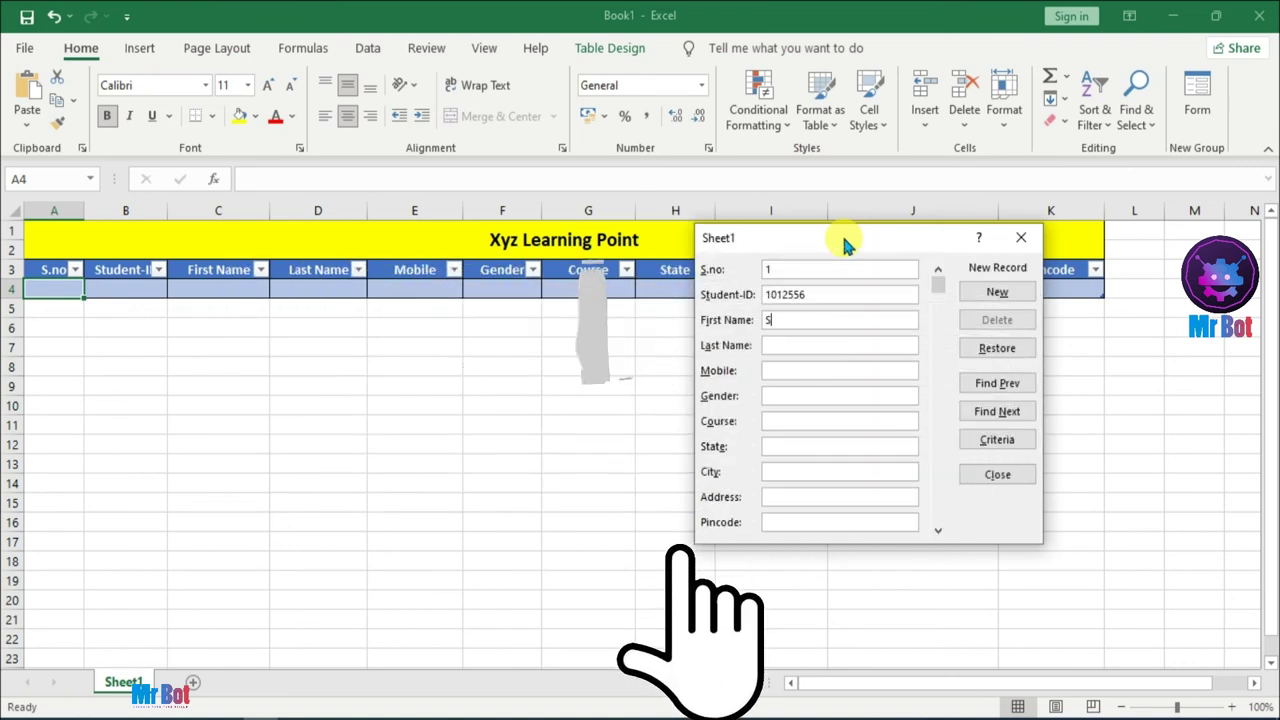
text(achin)
key(Tab)
text(Mew)
key(Tab)
Add the mobile number, gender Male and course Tally, and submit the record.
text(9897)
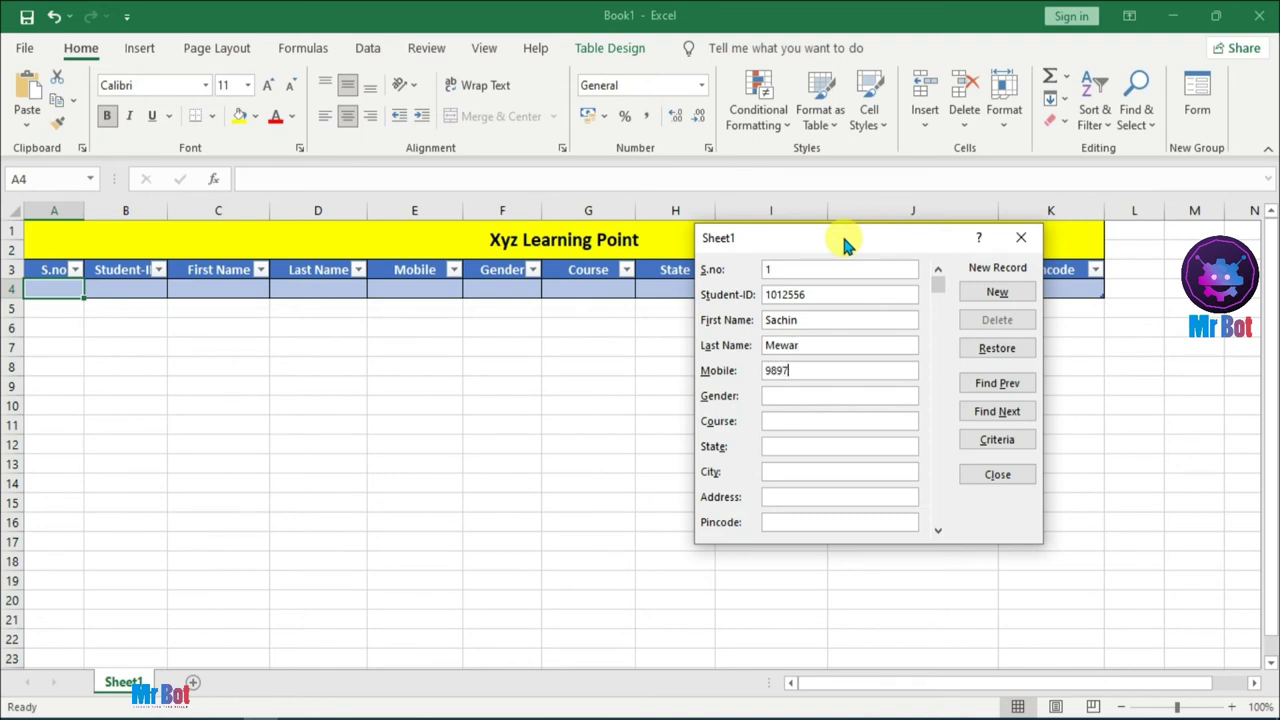
text(XXXXX)
key(Tab)
text(Male)
key(Tab)
text(Tally)
text(243652)
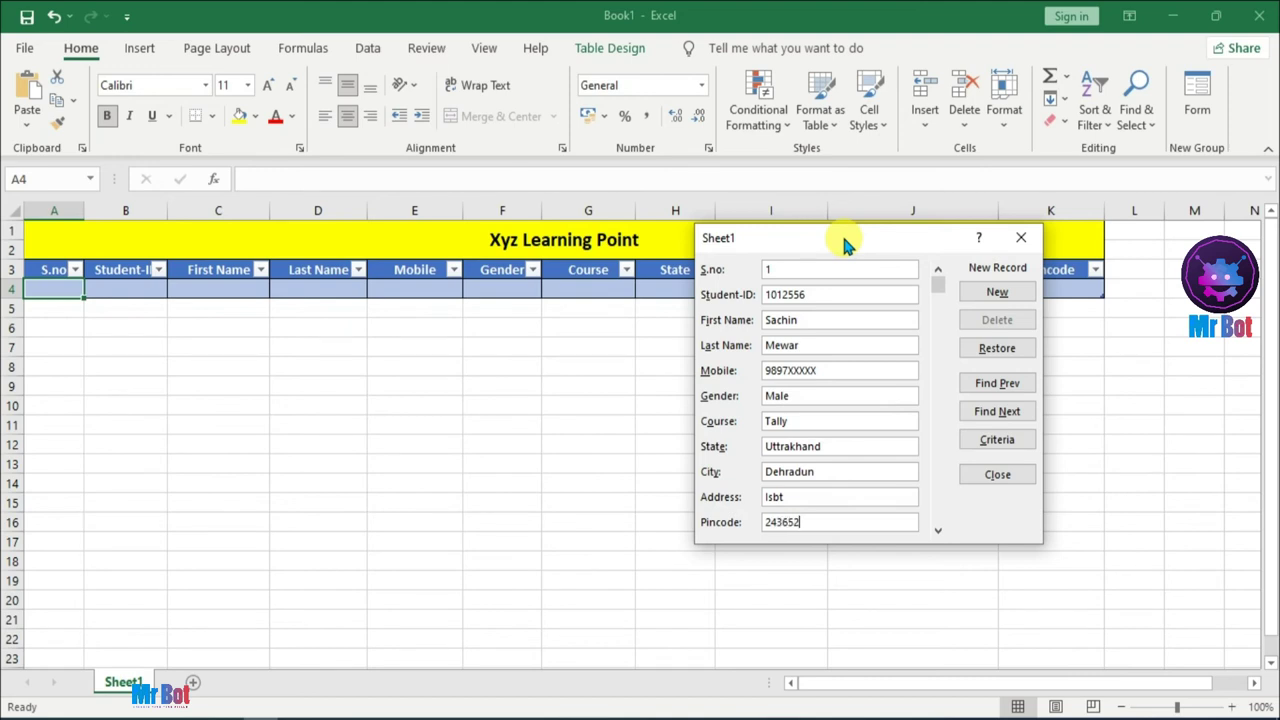
key(Return)
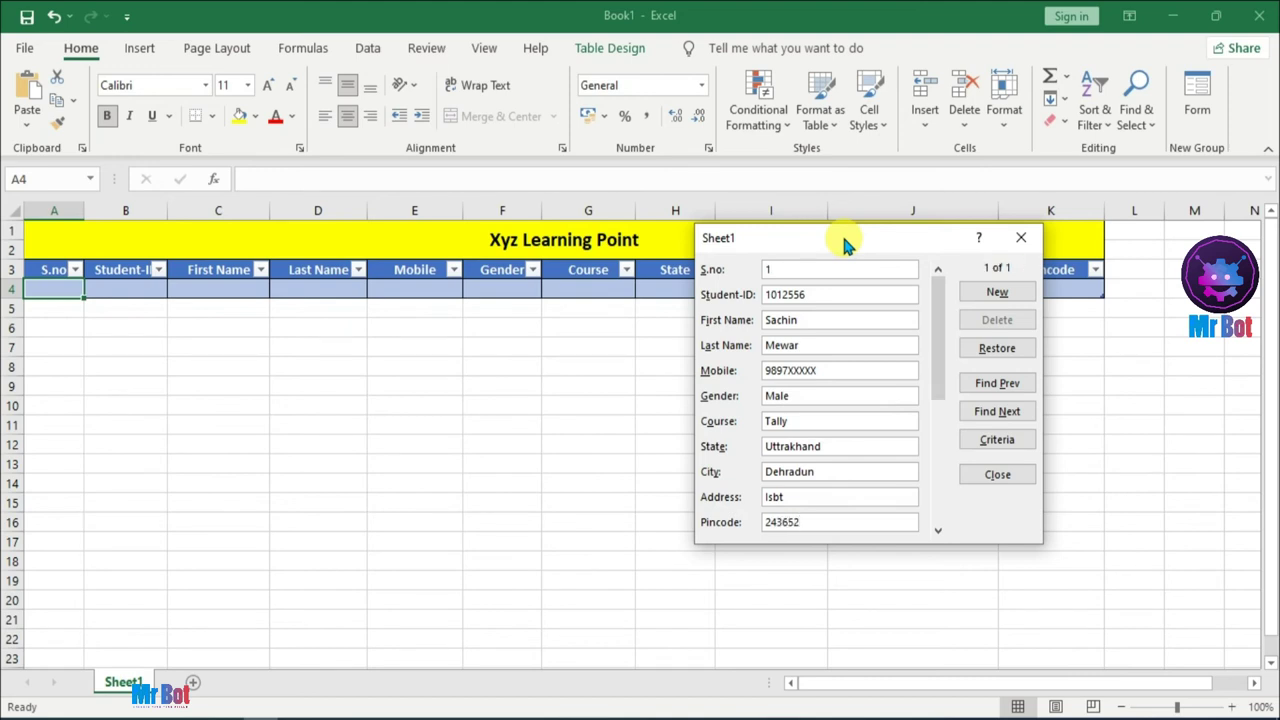
mouse_move(835, 244)
mouse_down()
mouse_move(814, 358)
mouse_move(790, 343)
mouse_move(878, 338)
mouse_up()
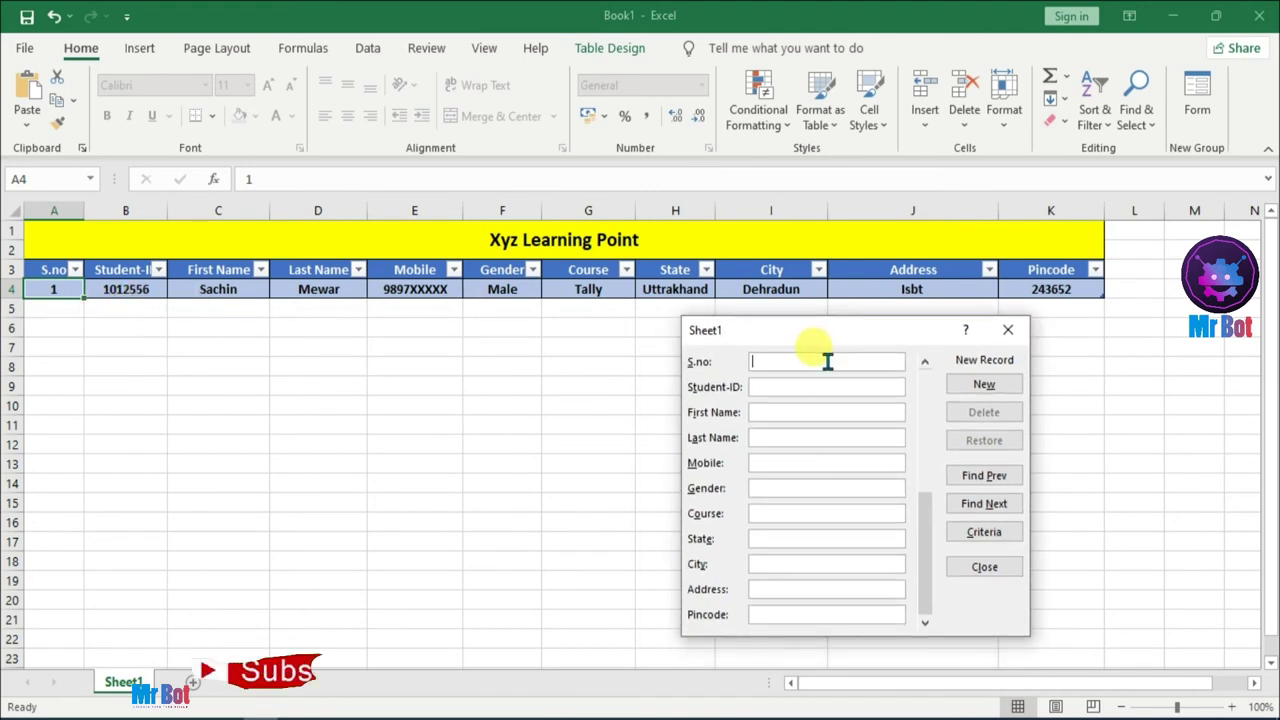
Enter record 2 with S.no 2, student ID, names and state 'U', add it, then close the form.
text(2)
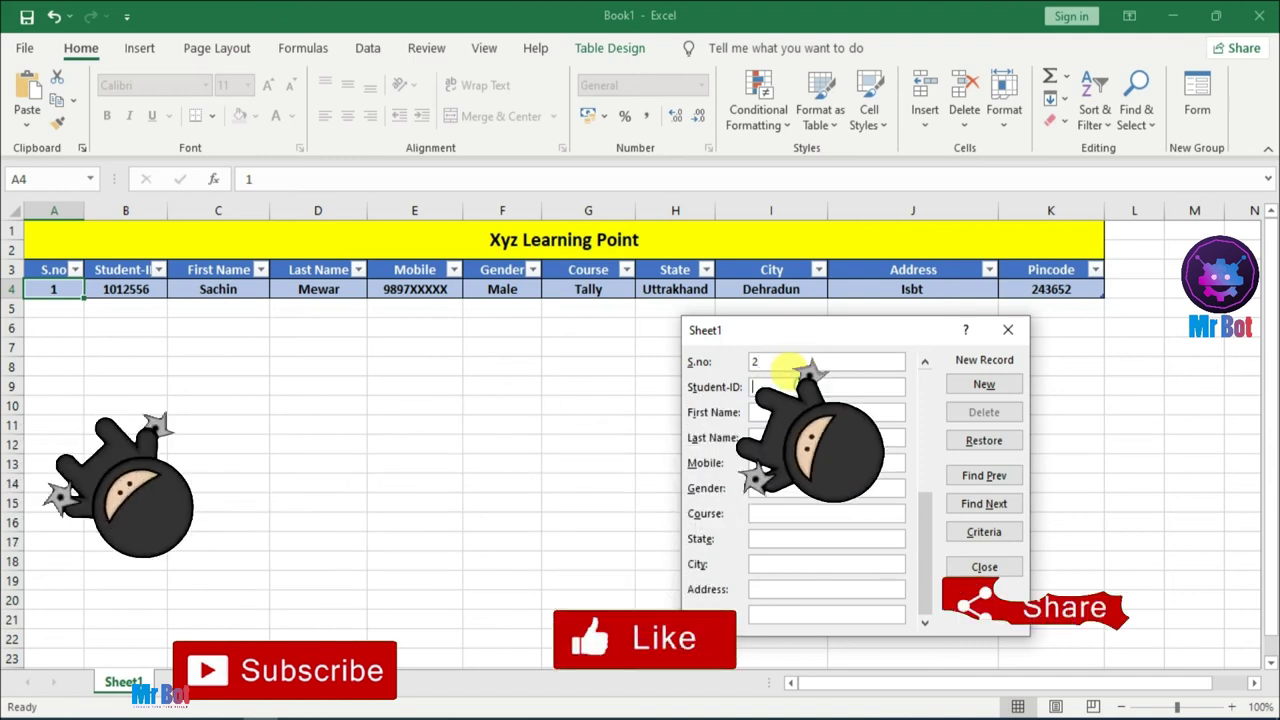
click(803, 386)
text(1023652)
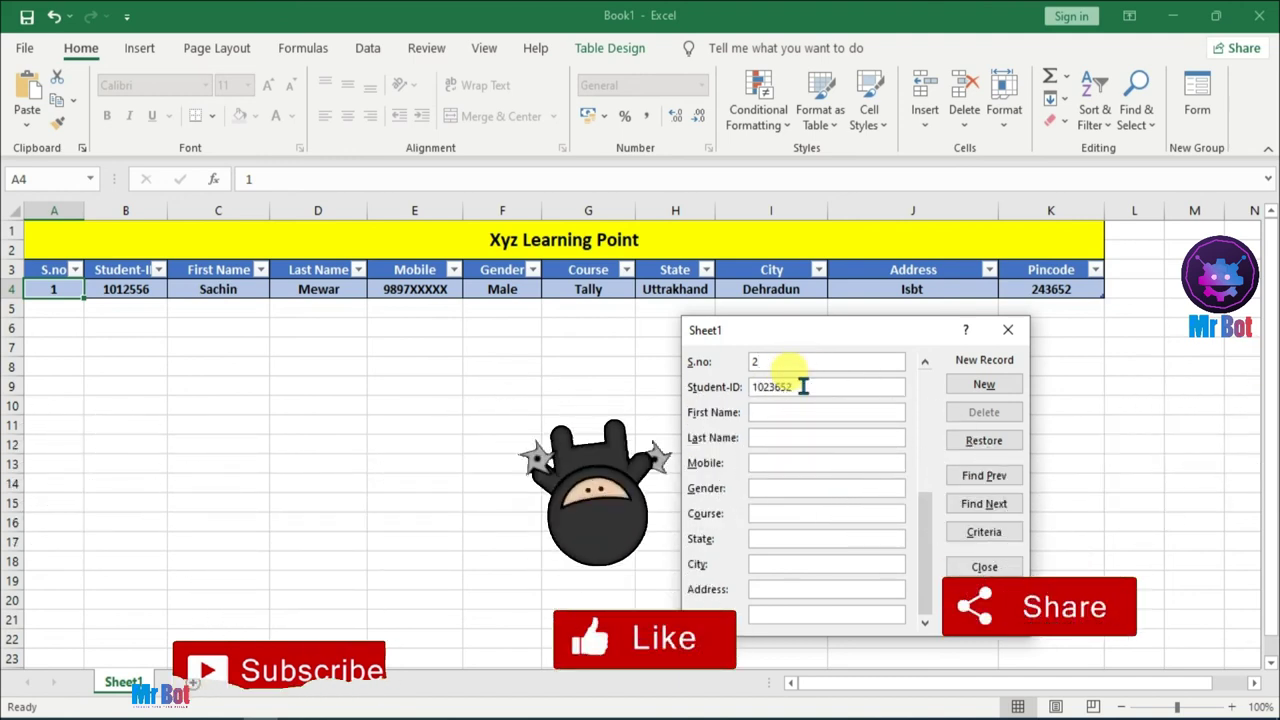
key(Tab)
text(Ayush)
key(Tab)
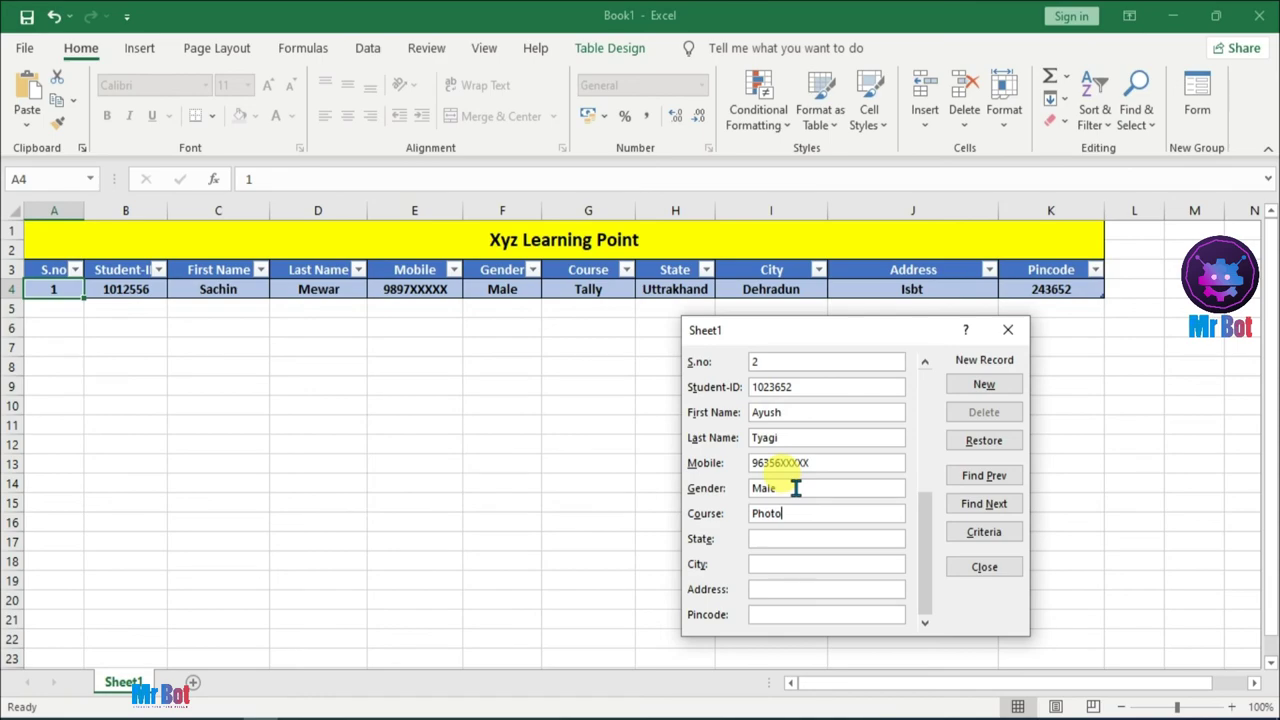
text(p)
key(Tab)
text(U)
text(249488)
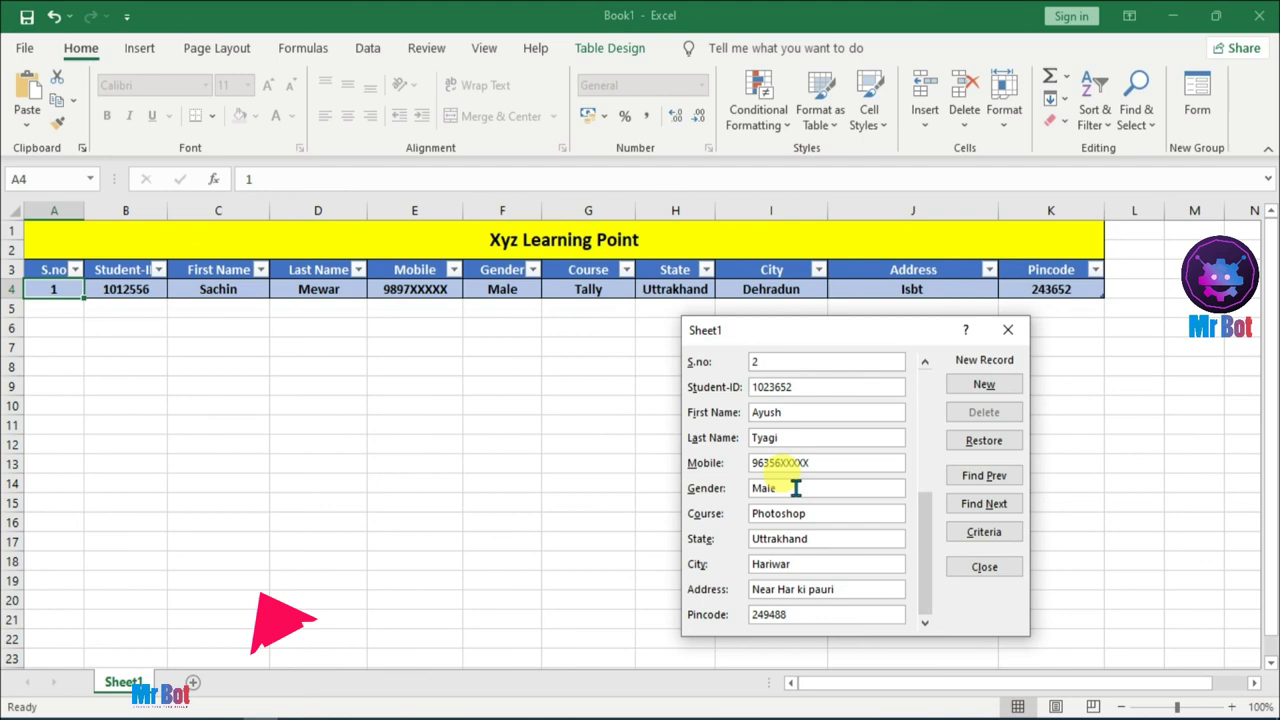
key(Return)
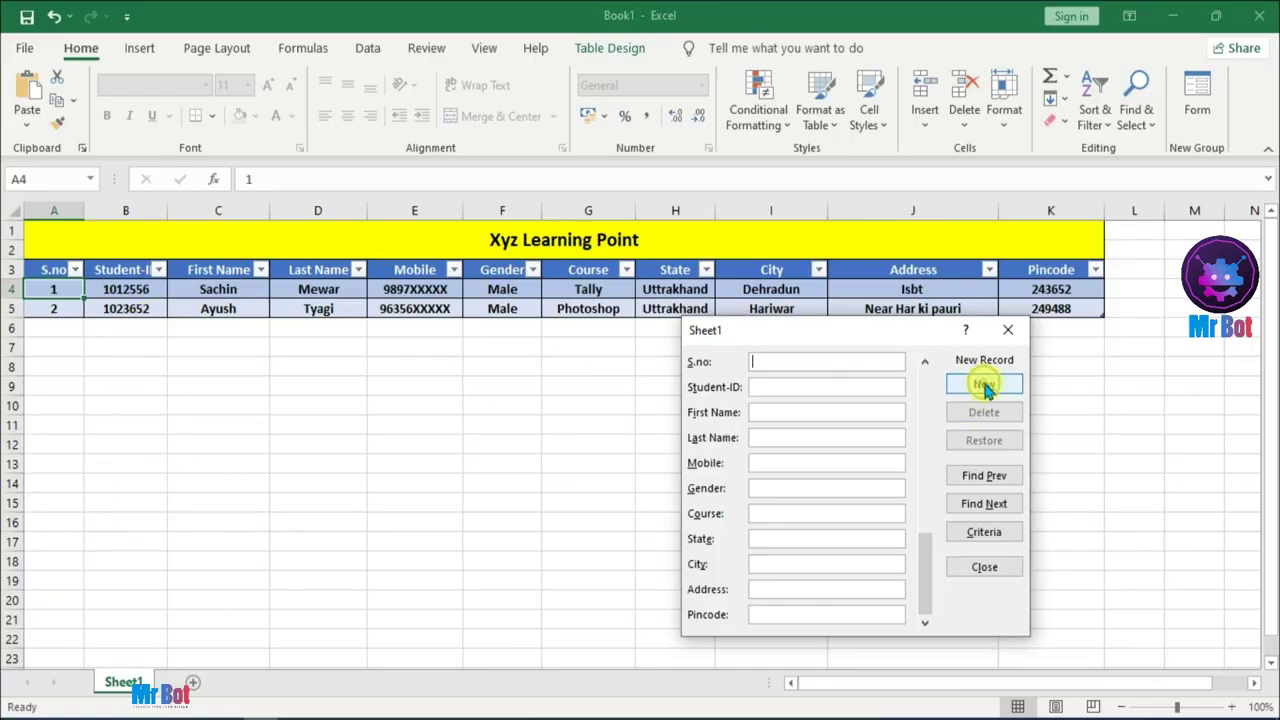
click(984, 475)
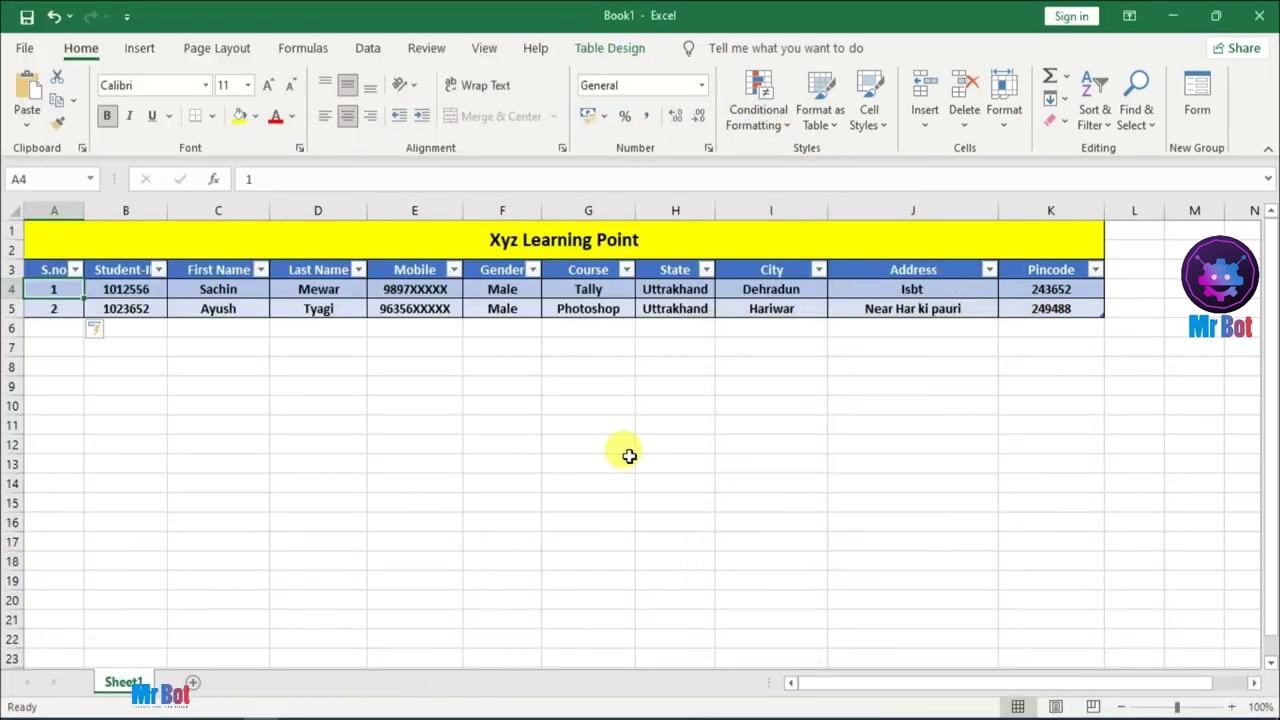
Save the workbook to the Desktop as Student Data.xlsx.
click(626, 451)
click(793, 424)
key(ctrl+s)
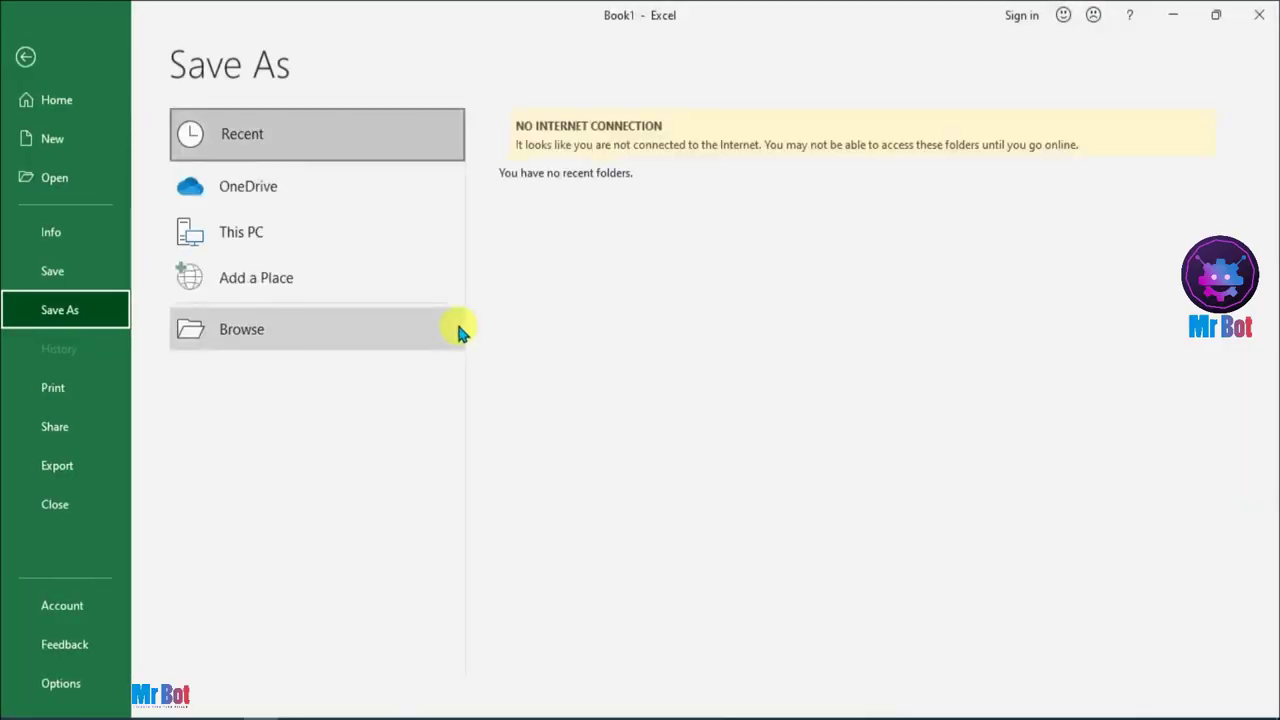
click(276, 238)
click(530, 194)
text(Student Data)
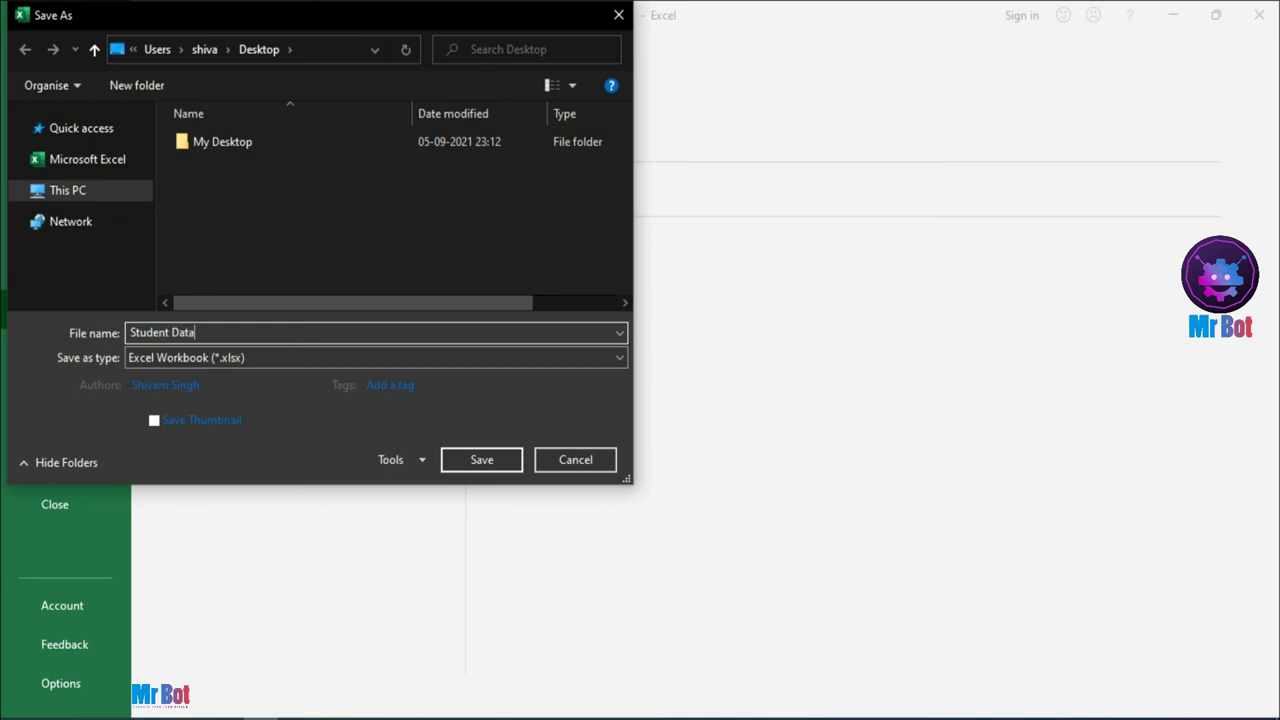
key(Return)
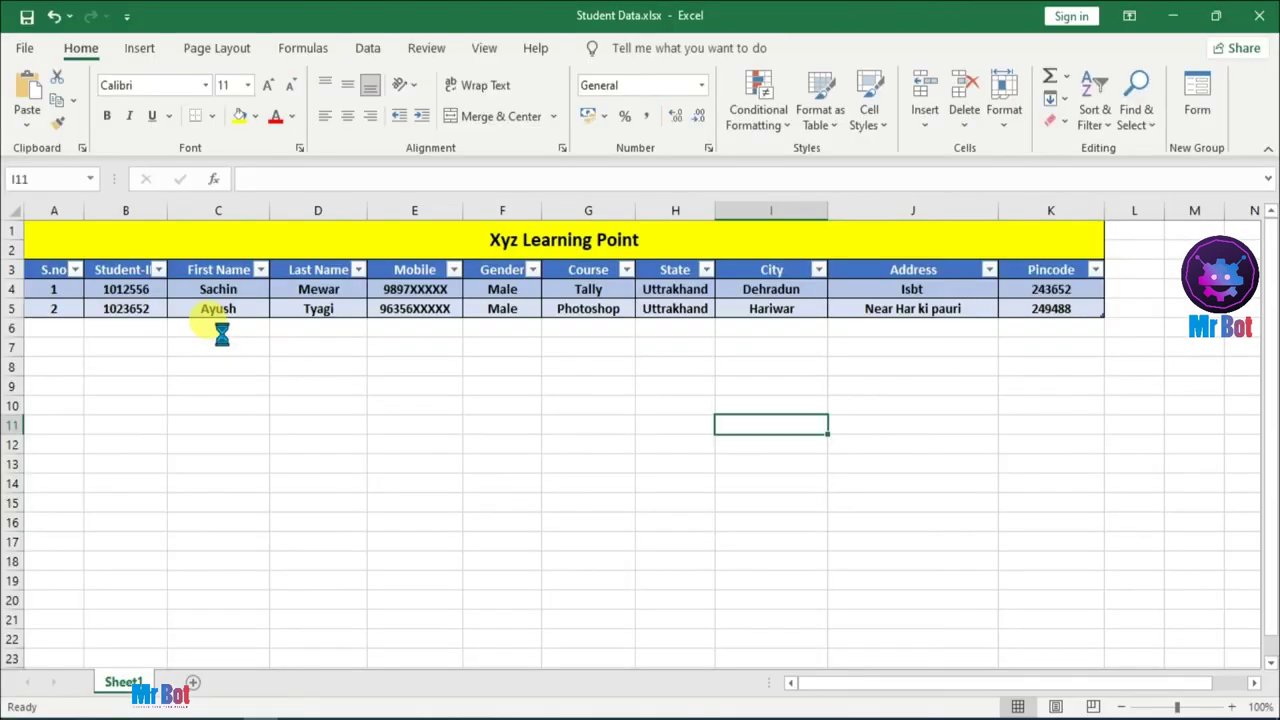
Close Excel and reopen Student Data.xlsx from the Desktop to check both records.
click(917, 385)
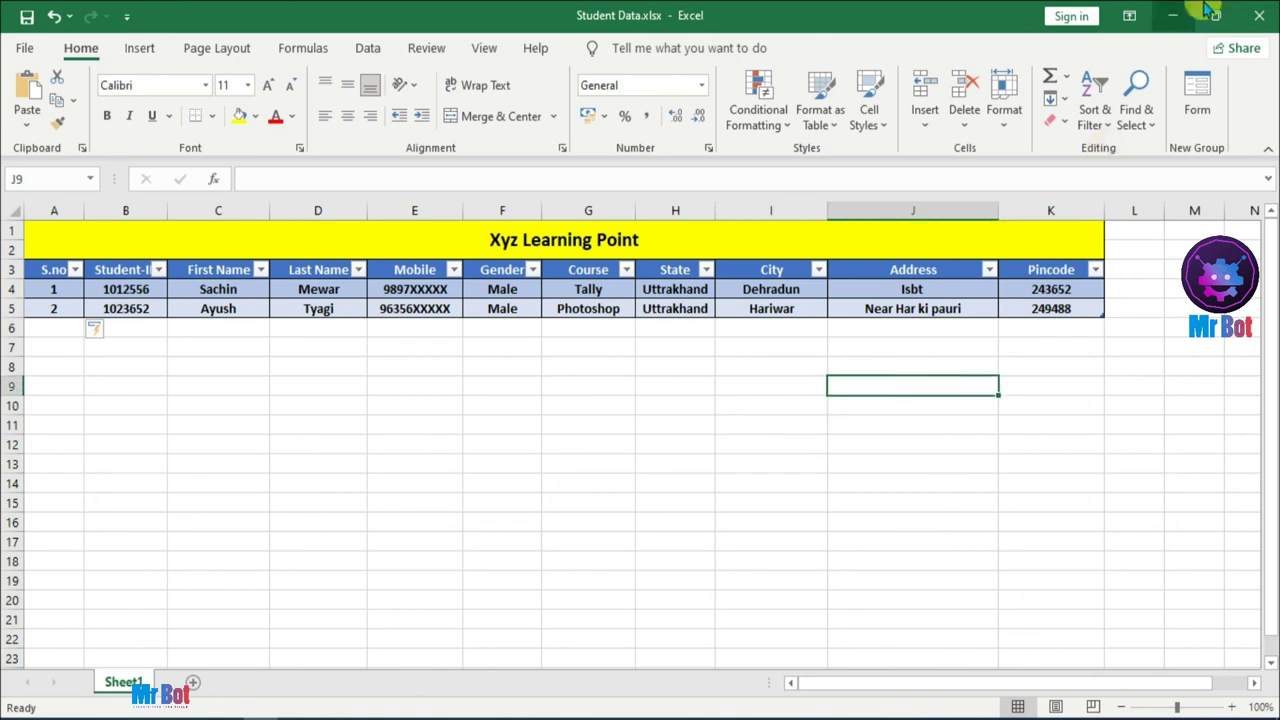
click(1259, 14)
double_click(40, 138)
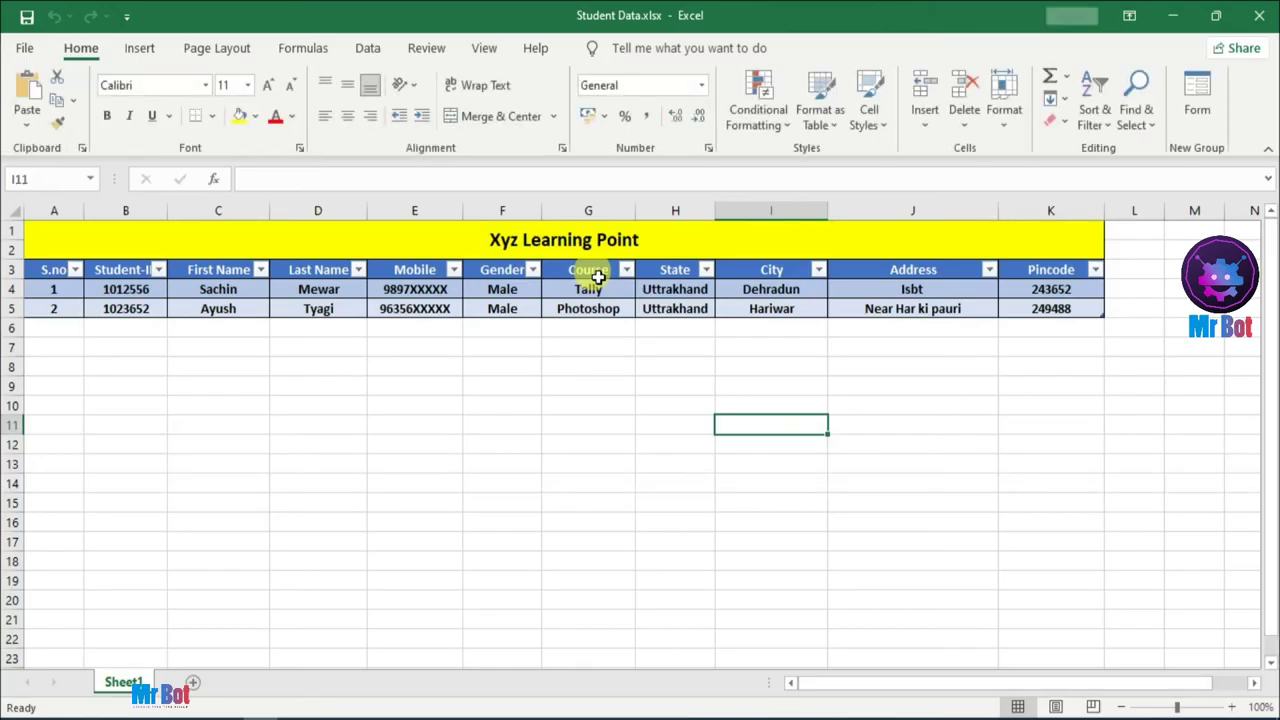
click(690, 399)
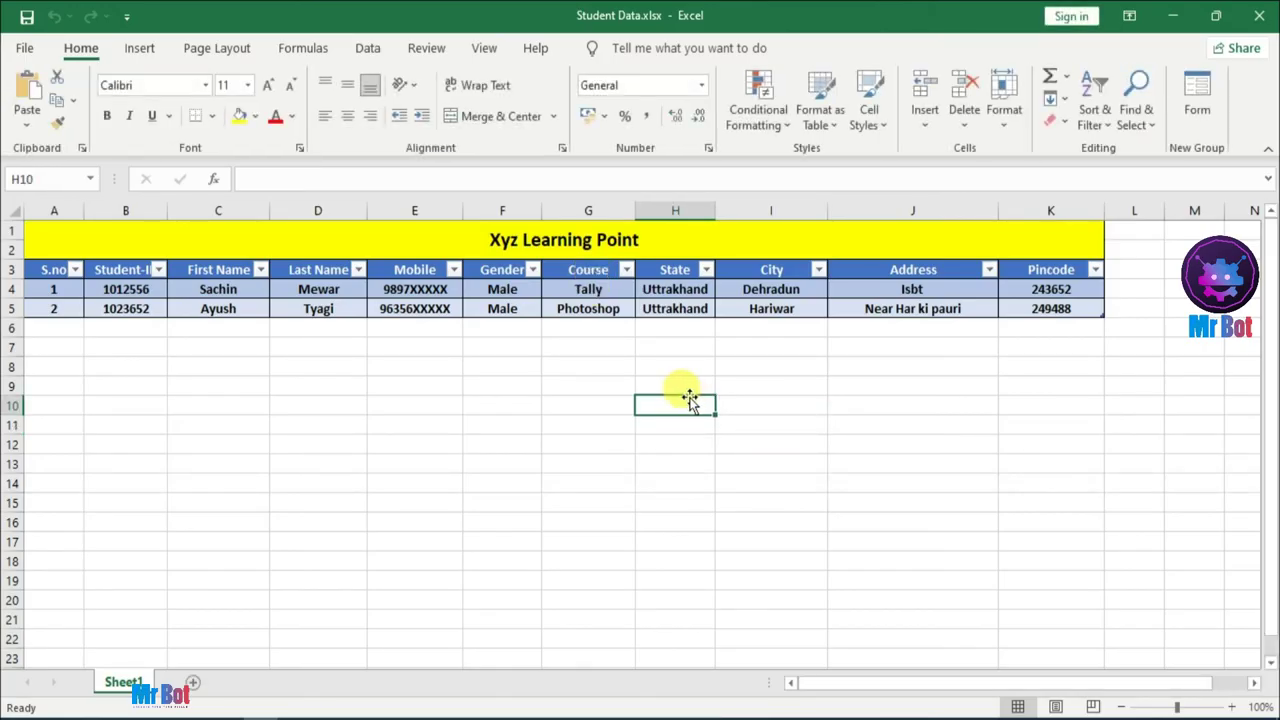
Close the Student Data workbook, returning to the desktop.
click(1259, 15)
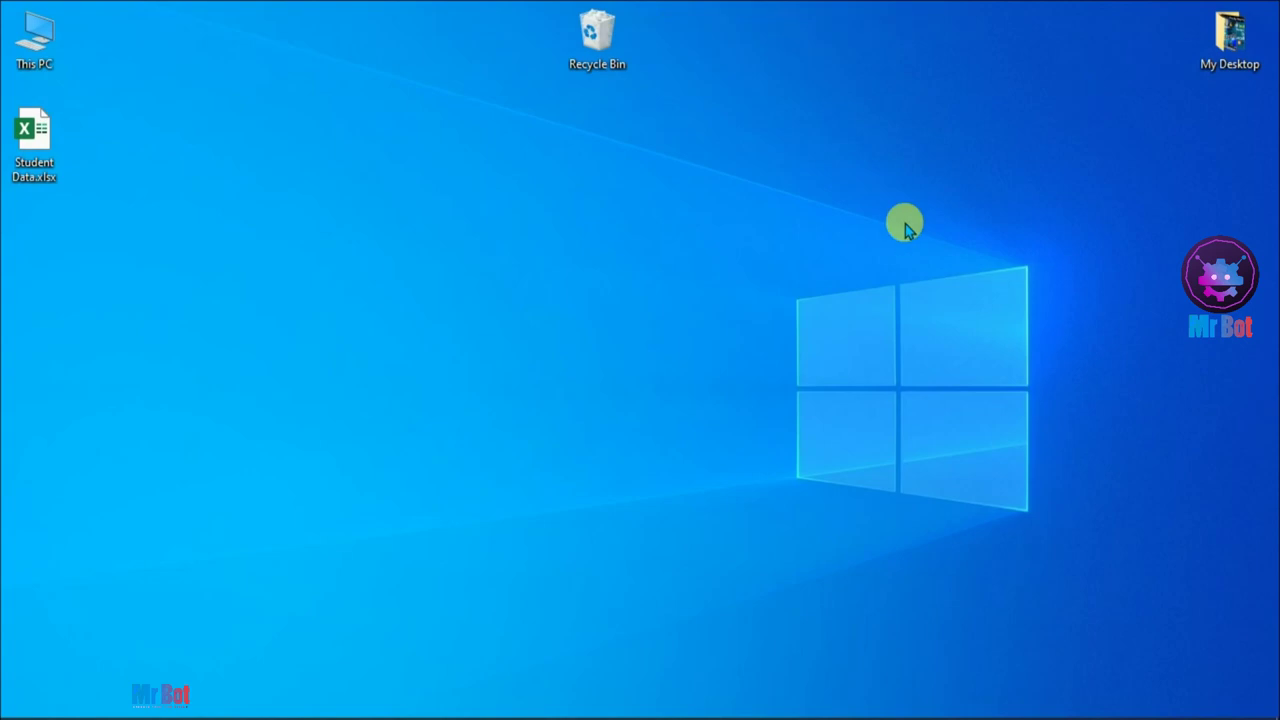